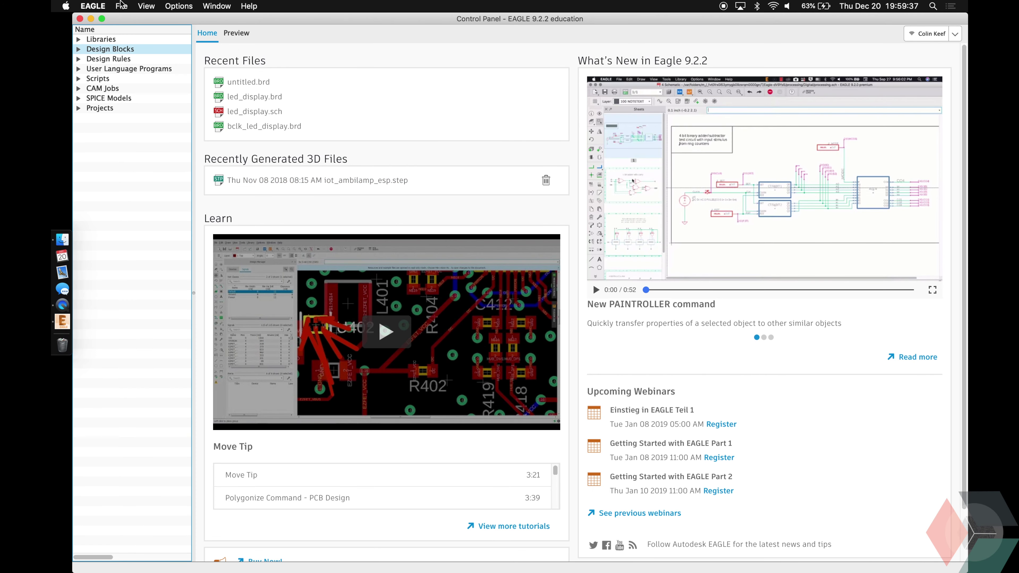
Step: Create a new schematic and turn its grid display on
click(119, 6)
mouse_move(128, 21)
click(245, 39)
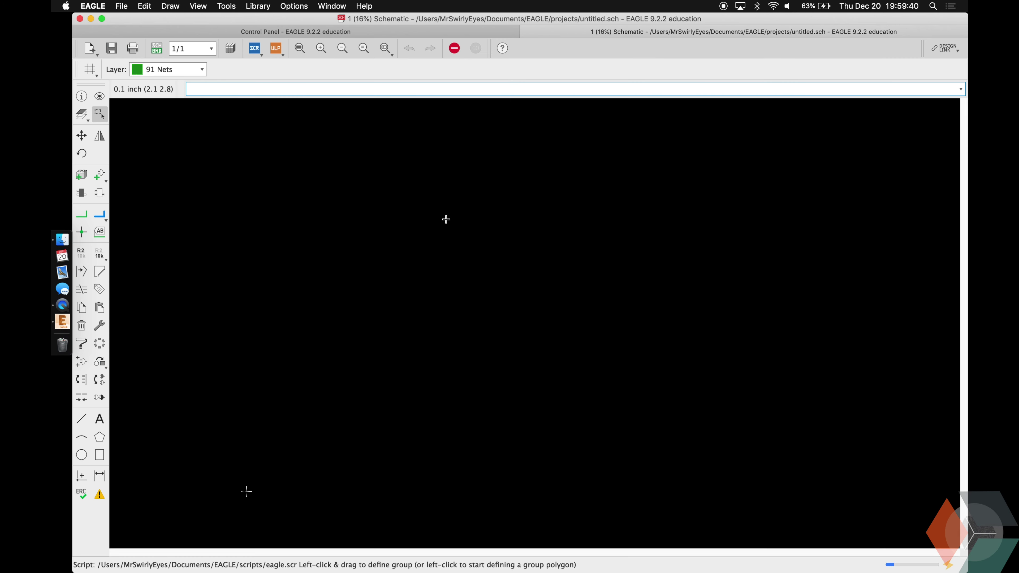
text(grid on)
key(Return)
Step: Search the libraries for ATTINY* and place the ATTINY-X4_DIP-14_ATTINY-84_CONNECTOR part in the middle of the sheet
text(add ATTINY*)
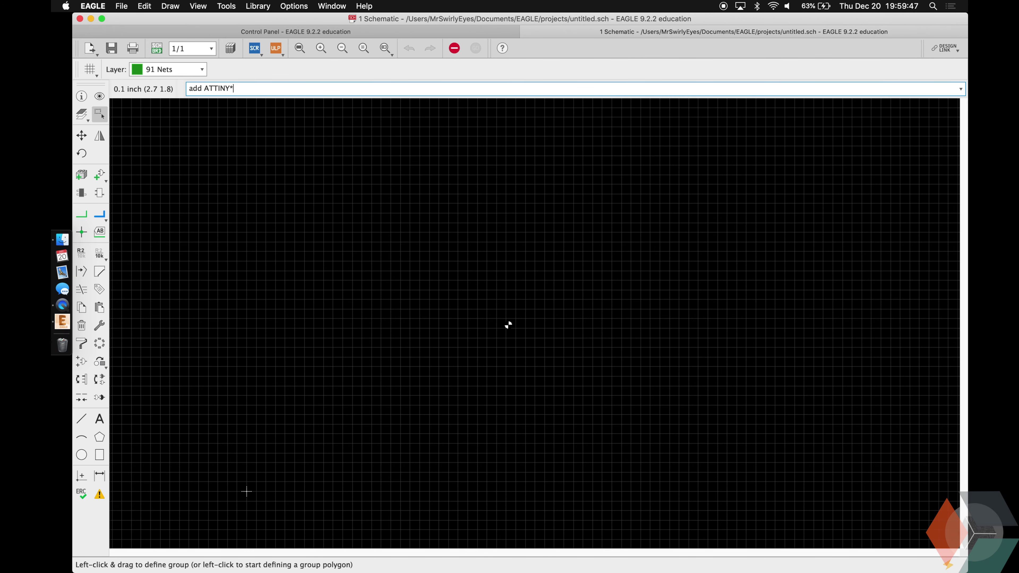
key(Return)
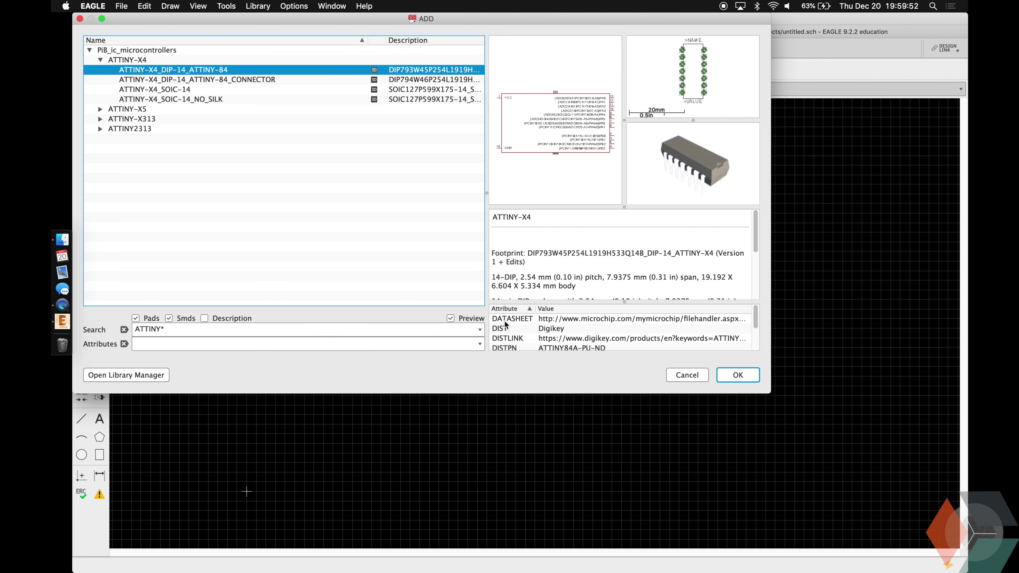
key(Down)
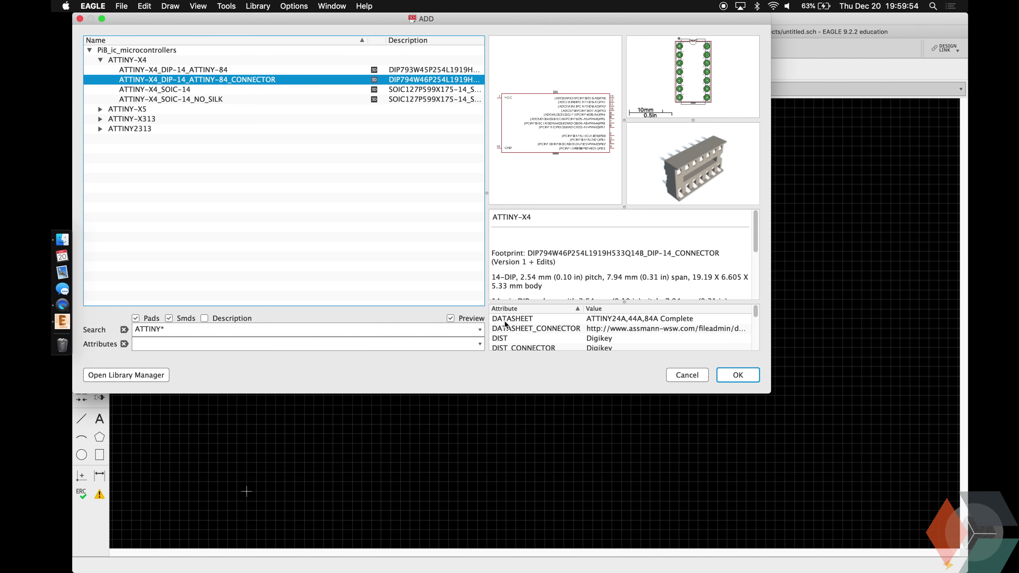
key(Down)
key(Down)
key(Up)
key(Up)
key(Up)
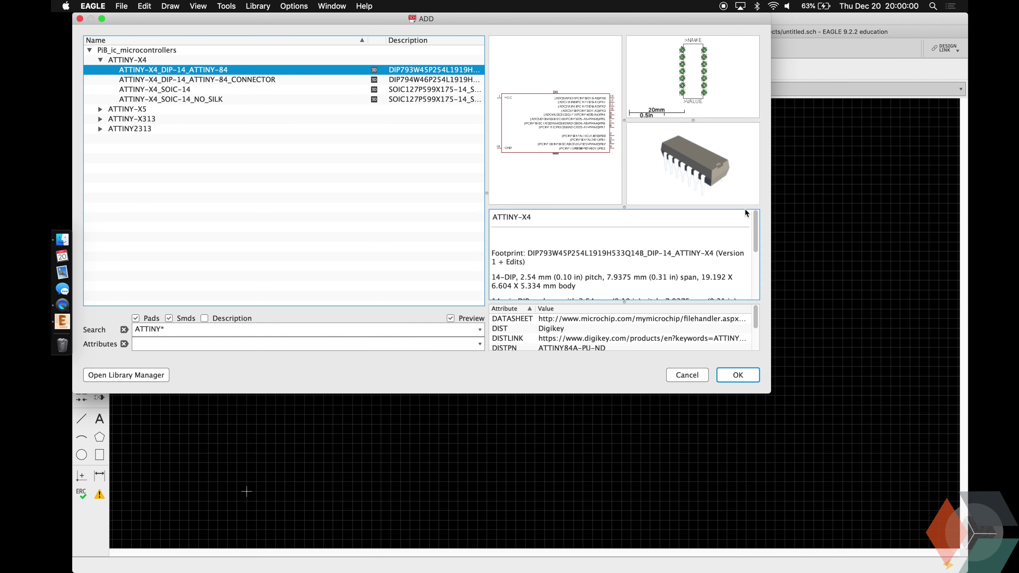
key(Down)
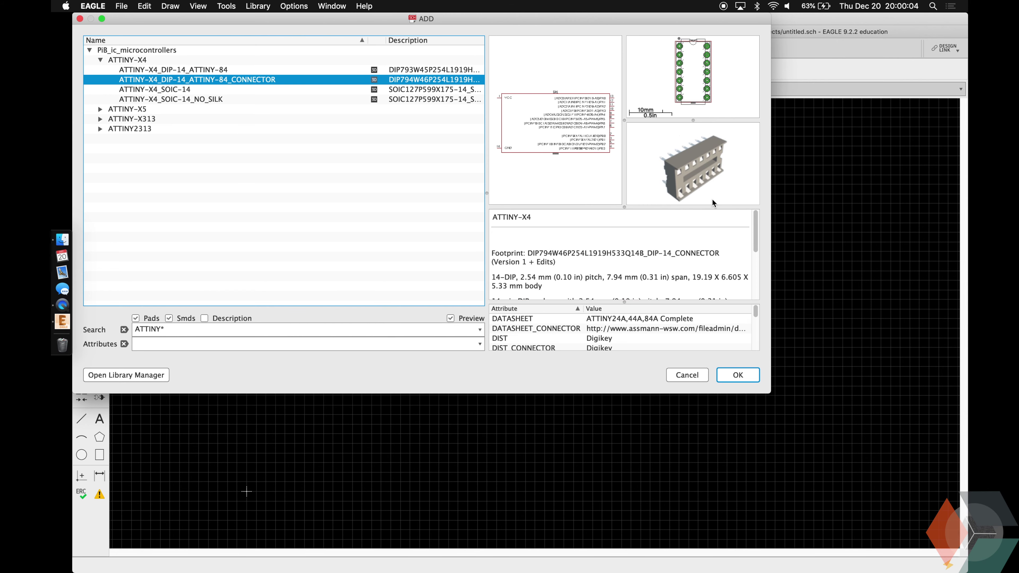
key(Return)
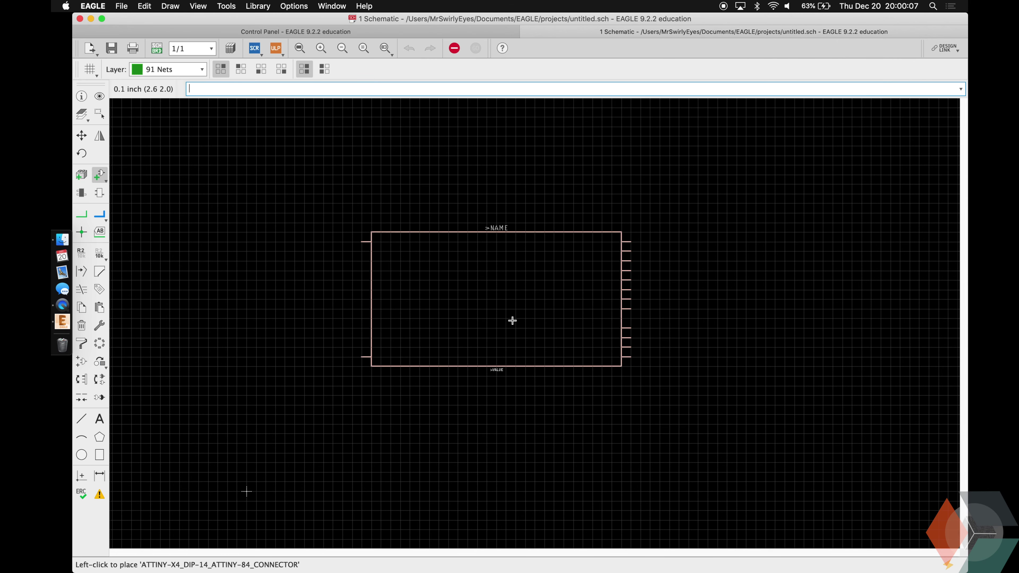
click(496, 326)
text(move)
key(Return)
Step: Add a GND symbol below and beside the microcontroller's GND pin
scroll(481, 295, up, 5)
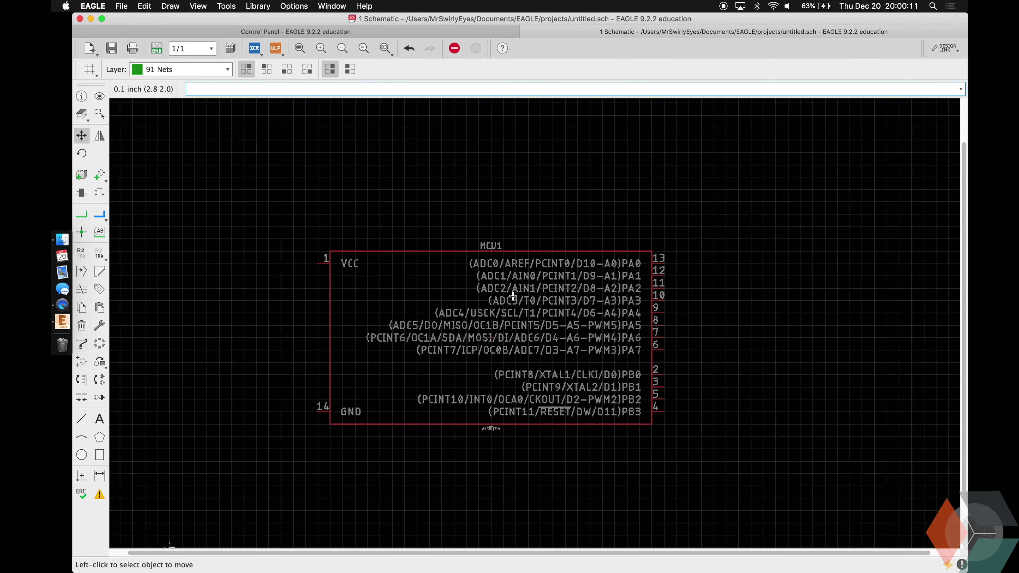
scroll(451, 294, up, 1)
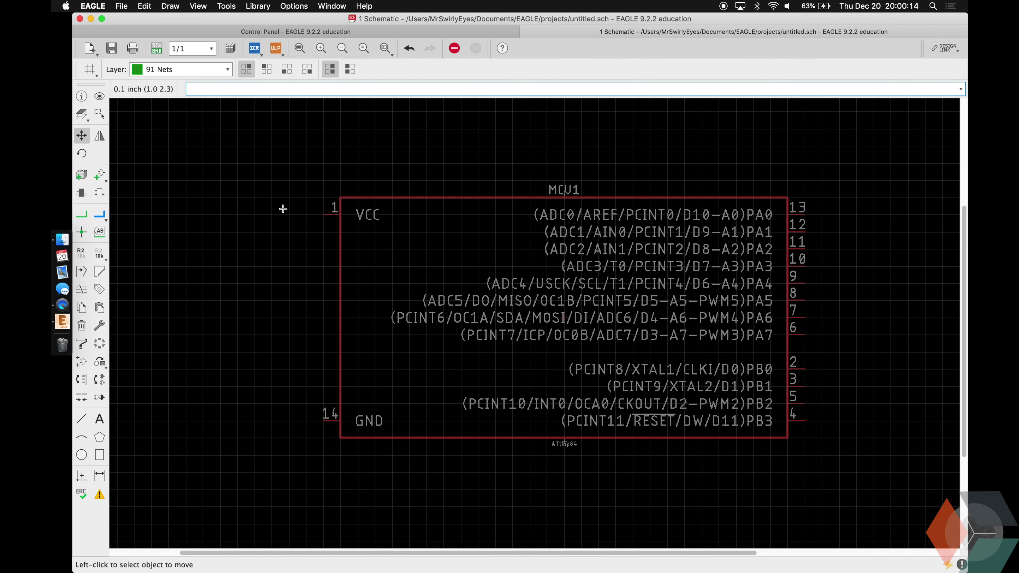
text(add gnd)
key(Return)
key(Down)
key(Return)
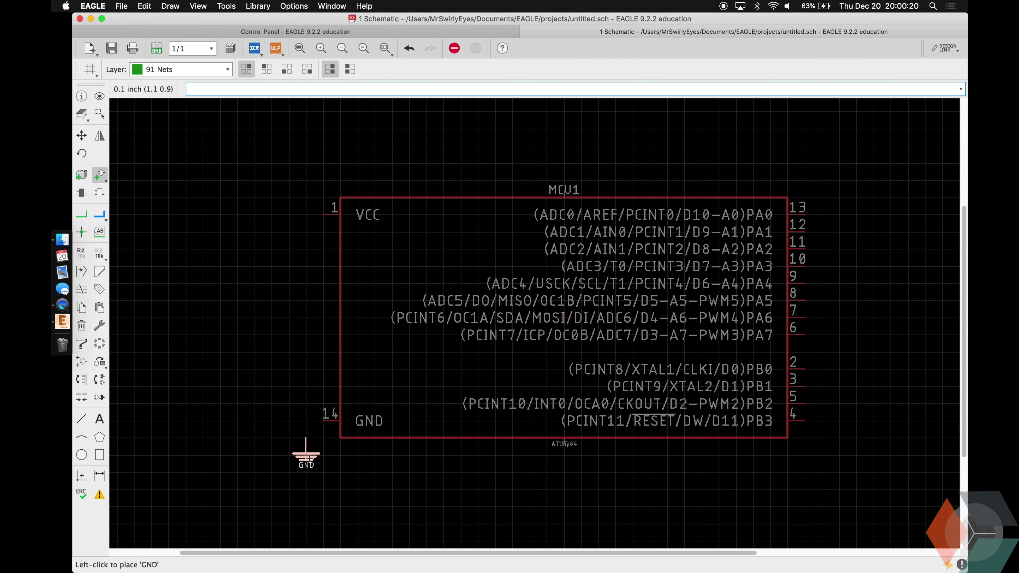
click(306, 452)
Step: Draw a net from the GND symbol to pin 14 of the microcontroller
text(net)
key(Return)
click(409, 442)
click(426, 425)
Step: Search the libraries for BATT* and place one BATTERY_COIN-CELL_PTH_3V_20MM beside the microcontroller
text(d batt)
key(Return)
key(Down)
key(Down)
key(Right)
key(Down)
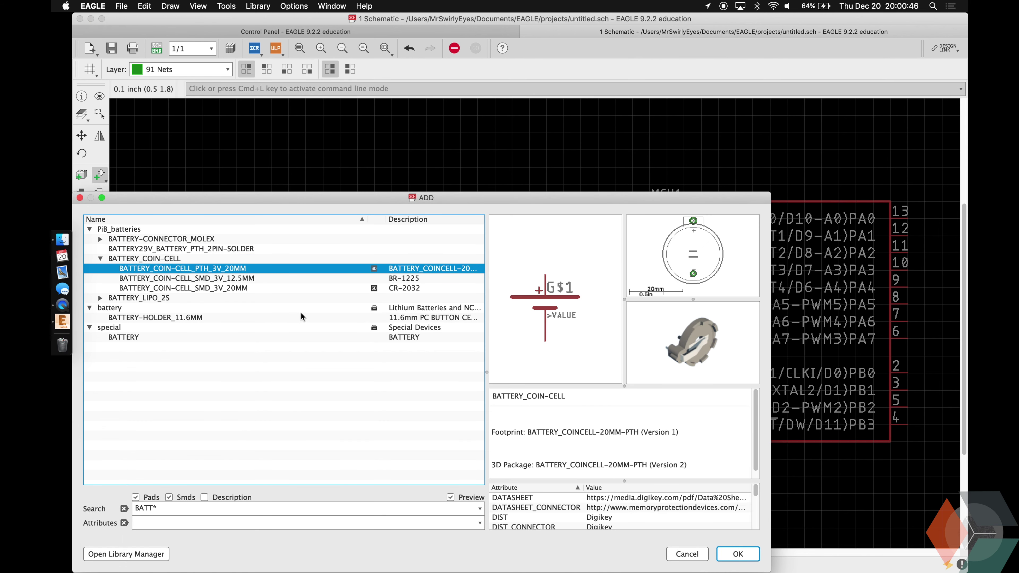
key(Return)
click(225, 288)
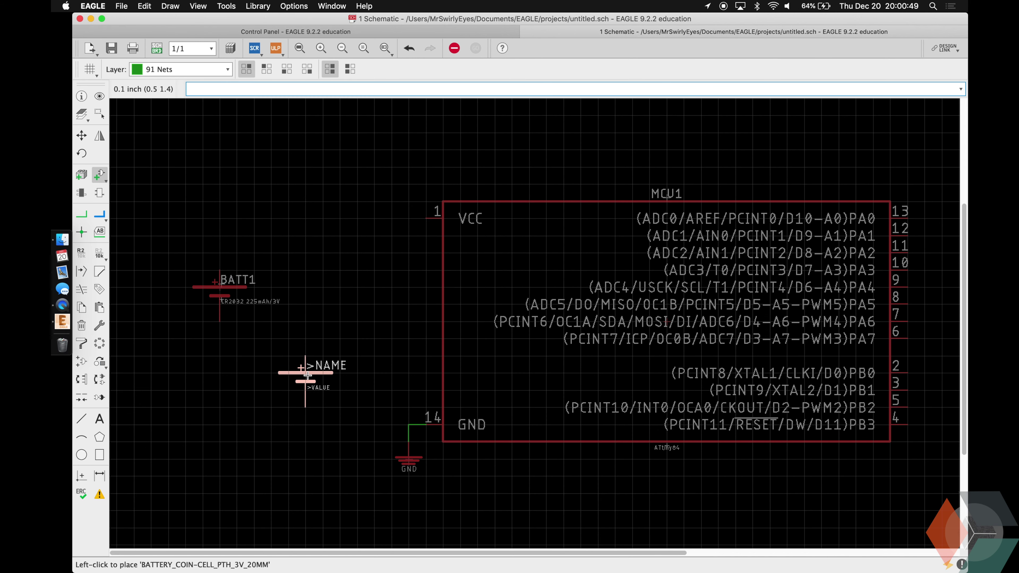
key(Escape)
Step: Copy the GND symbol to a spot directly beneath the battery
click(412, 460)
click(221, 356)
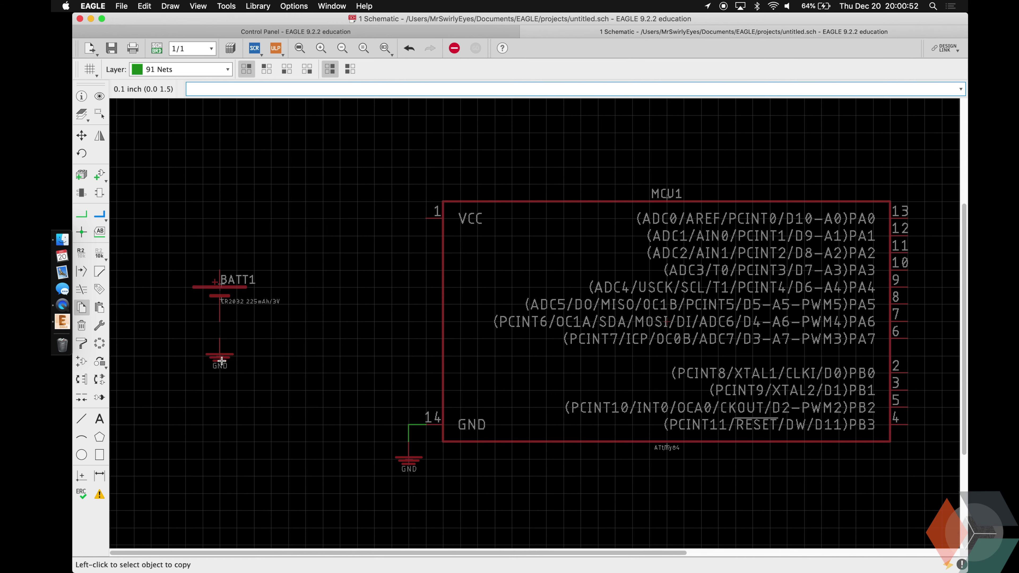
text(move)
key(Return)
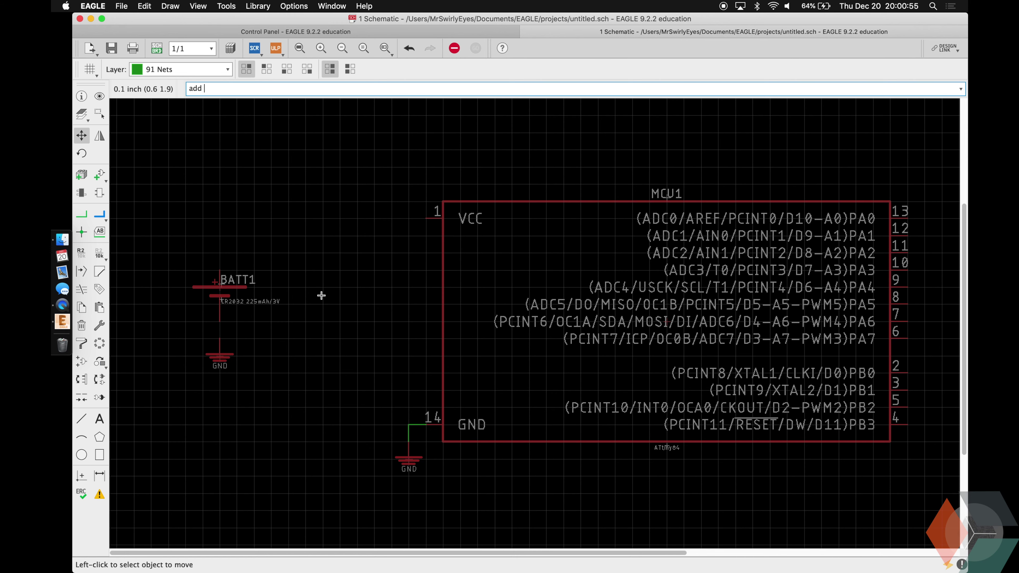
Step: Search for SW*, then place SWITCH_SPDT_RA_SMD_300MA-4V_6.7L-2.6W above the battery, rotated 180 degrees so its common pin faces the microcontroller
key(Return)
key(Down)
key(Down)
key(Down)
key(Down)
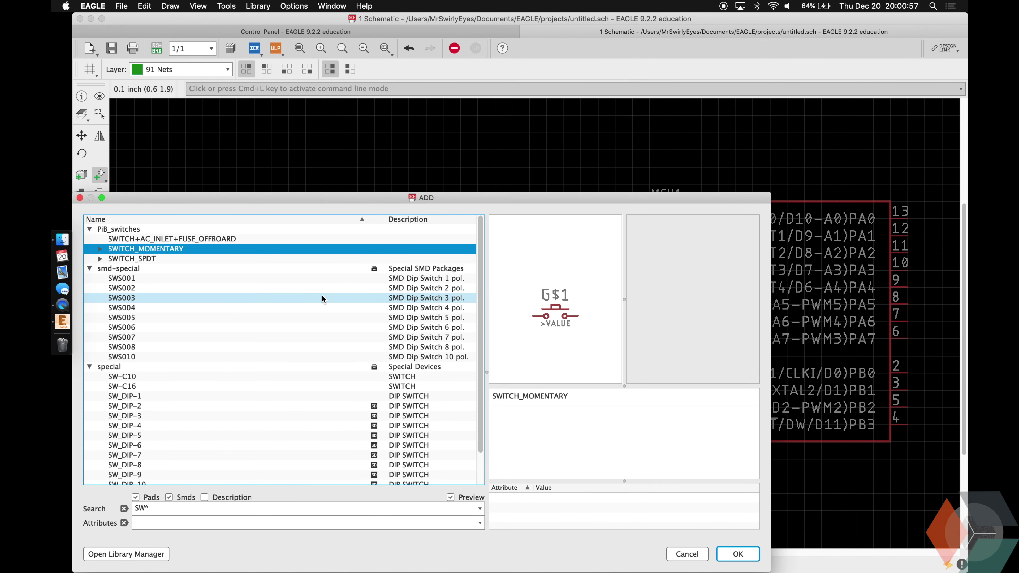
key(Right)
key(Down)
key(Down)
key(Down)
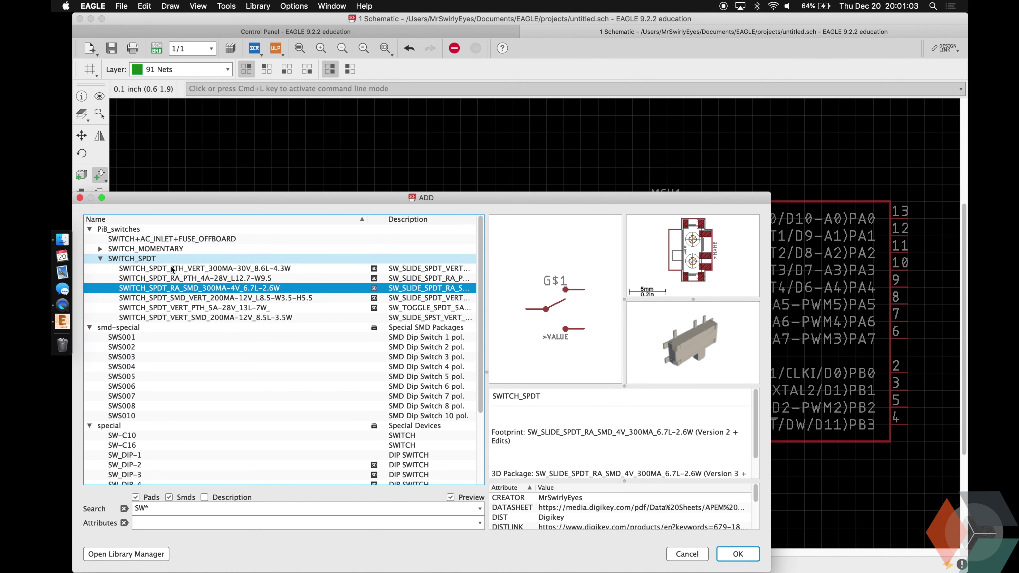
key(Return)
right_click(275, 225)
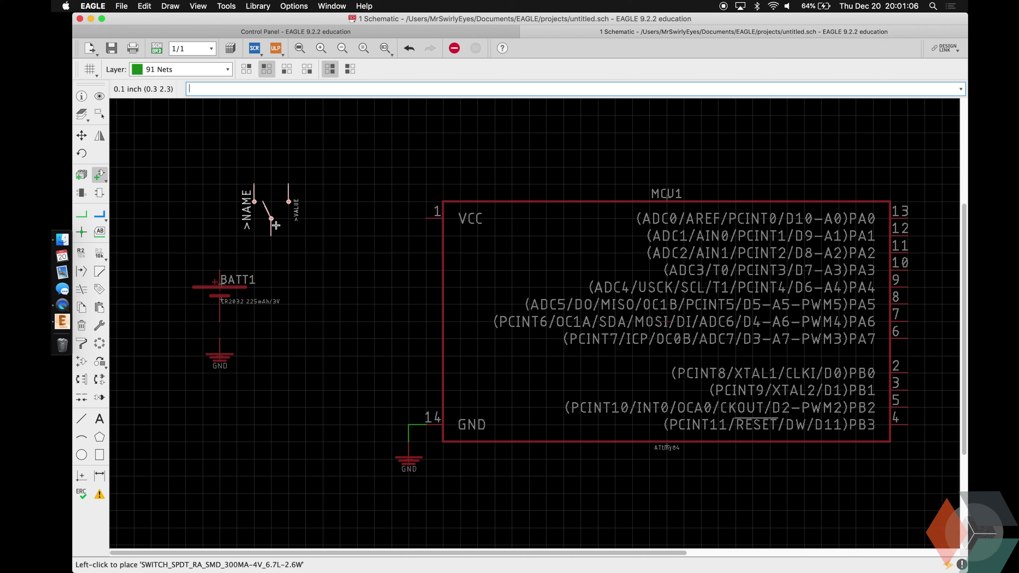
right_click(281, 225)
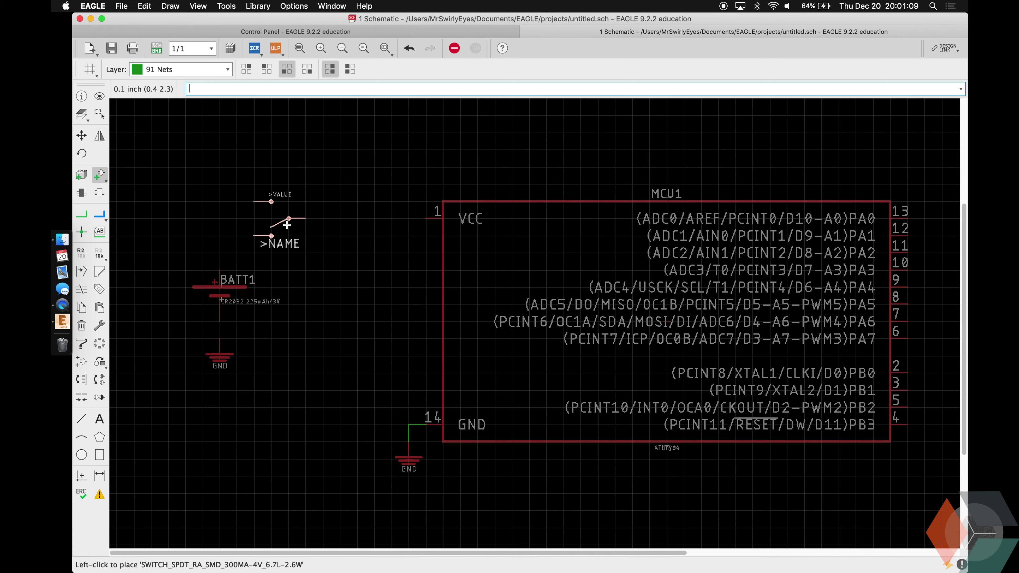
click(293, 224)
Step: Wire the battery's positive pin to the switch's lower contact, its negative pin to GND, and the switch's common pin to VCC
click(82, 215)
click(254, 236)
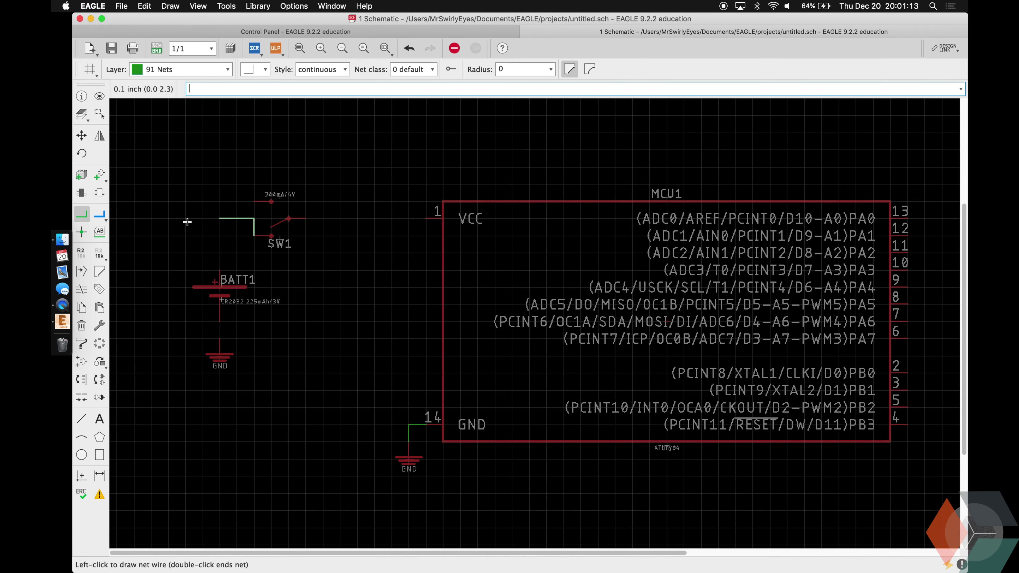
click(219, 270)
click(219, 321)
click(220, 338)
click(305, 219)
click(424, 218)
Step: Group the battery, switch and battery ground with their nets and move the group closer to the microcontroller
click(100, 114)
drag(321, 441, 183, 163)
click(82, 135)
right_click(205, 162)
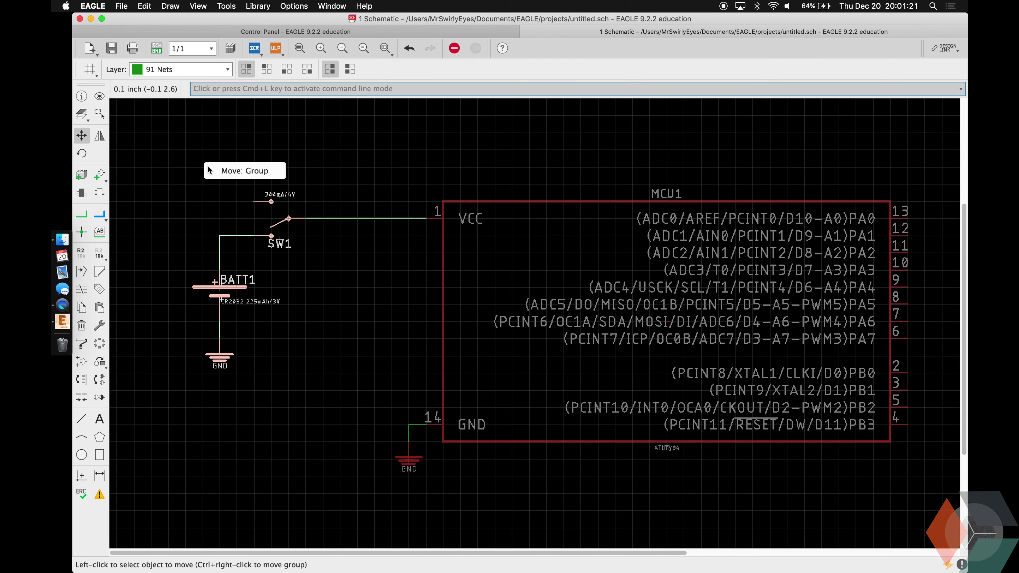
click(208, 171)
Step: Save the schematic in the projects folder as led_heart
key(super+s)
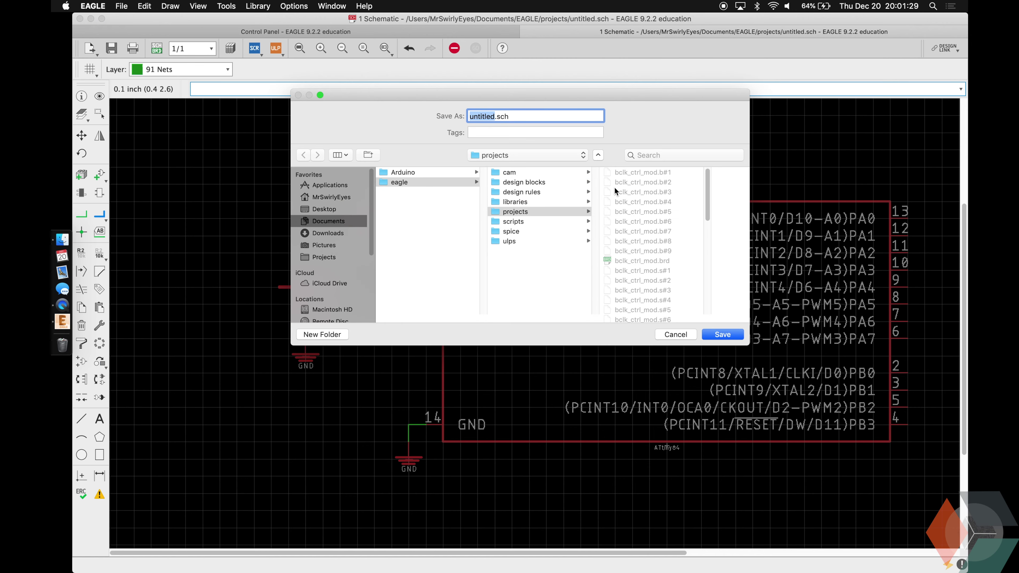
text(led_heart)
key(Return)
Step: Draw short net stubs outward from microcontroller pins PA0 to PA7 and PB0 to PB2
scroll(677, 298, down, 5)
scroll(665, 218, up, 8)
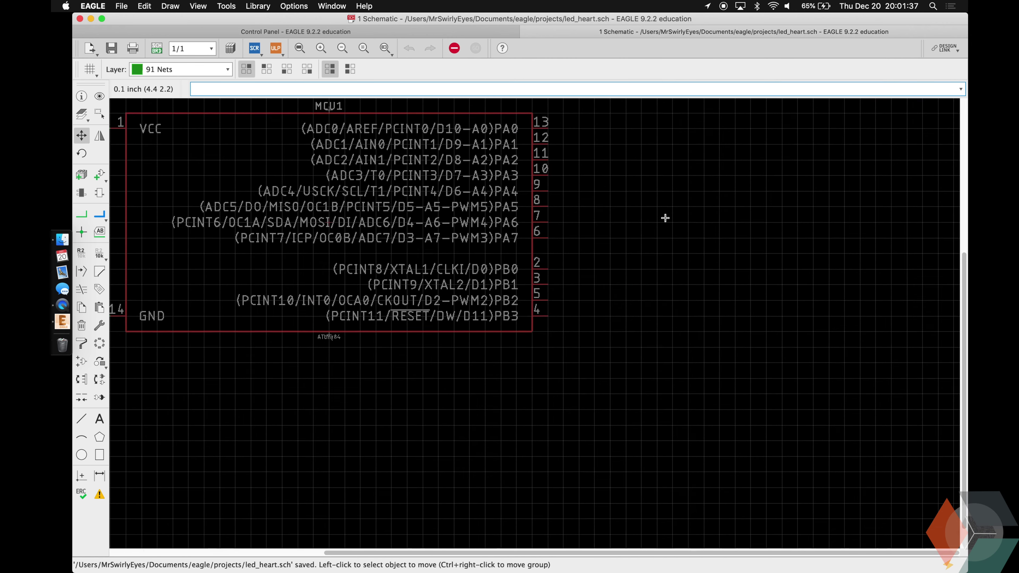
scroll(598, 304, up, 2)
text(net)
key(Return)
click(520, 175)
double_click(540, 175)
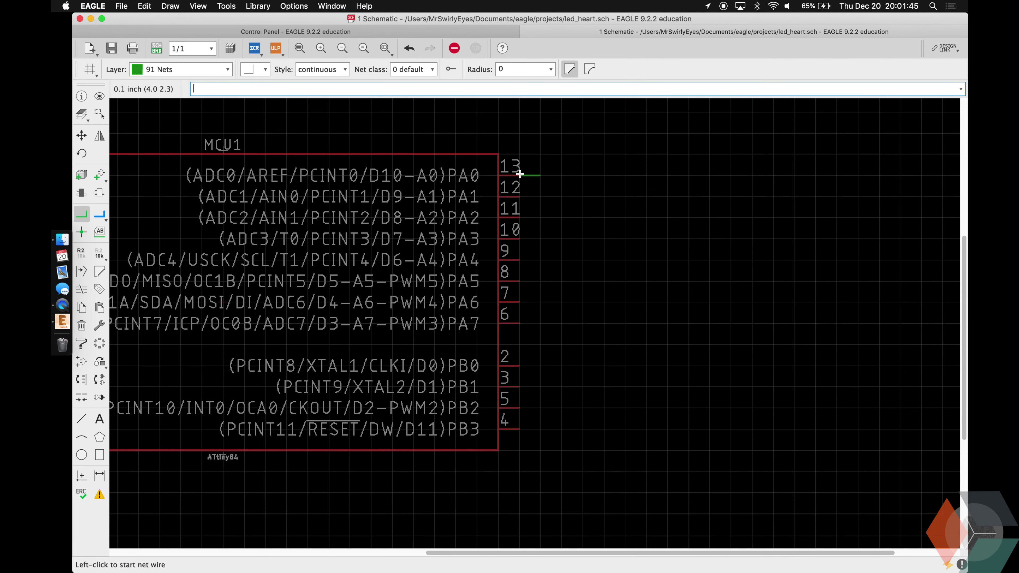
click(519, 196)
double_click(540, 197)
click(519, 218)
double_click(540, 218)
click(519, 281)
double_click(541, 282)
click(519, 302)
double_click(540, 302)
click(519, 324)
double_click(540, 324)
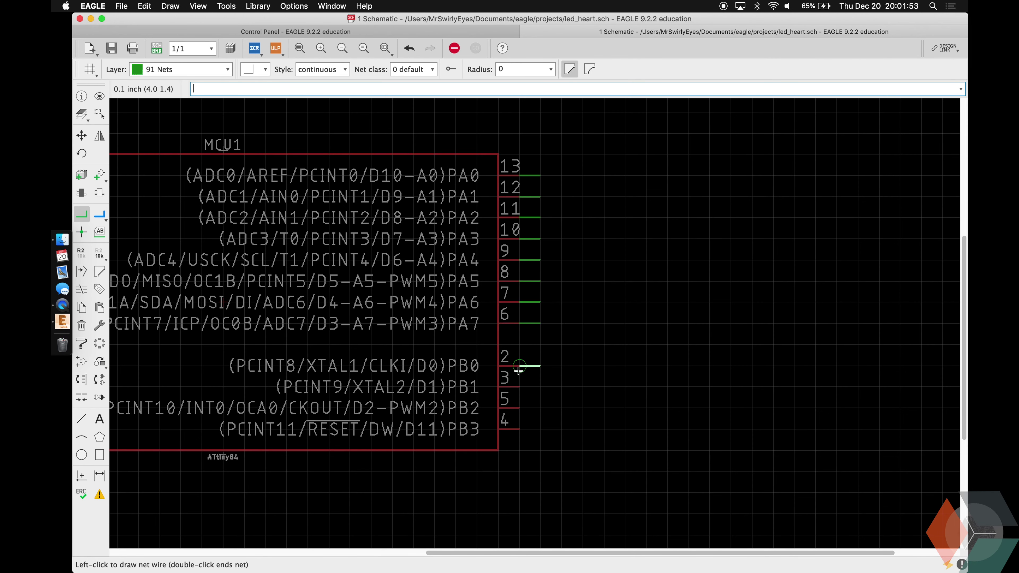
Step: Place cross-reference labels of size 0.05 at the ends of the net stubs on PA0 to PA7 and PB0 to PB2
text(label)
key(Return)
click(465, 72)
text(10)
click(587, 69)
click(587, 56)
double_click(540, 175)
double_click(540, 197)
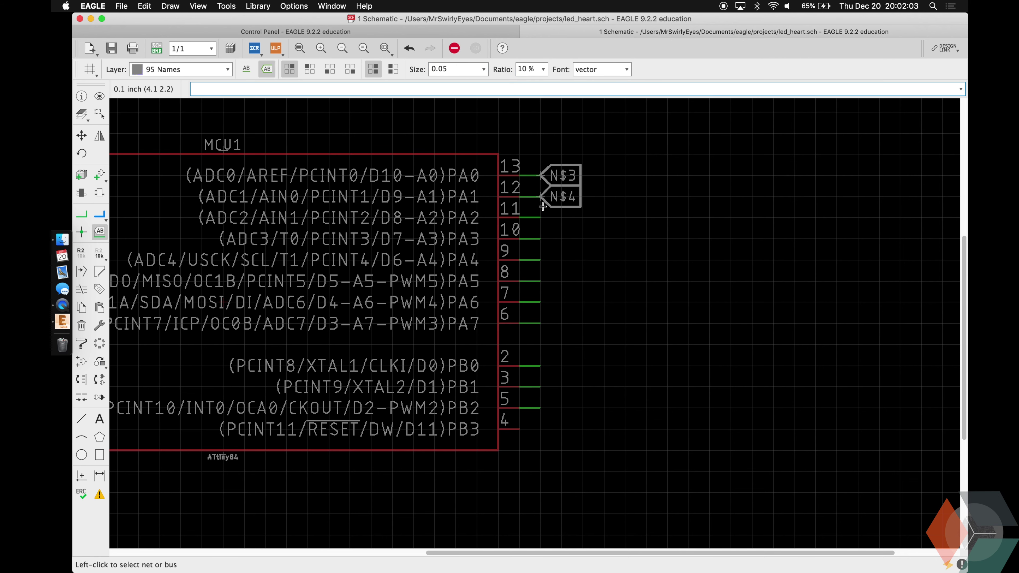
double_click(540, 218)
double_click(540, 239)
click(540, 259)
click(540, 281)
click(540, 301)
click(540, 324)
click(540, 365)
click(540, 387)
click(540, 407)
Step: Name the net on PB2 LED1 and the net on PA0 LED2
text(name LED1)
key(Return)
click(540, 408)
click(542, 408)
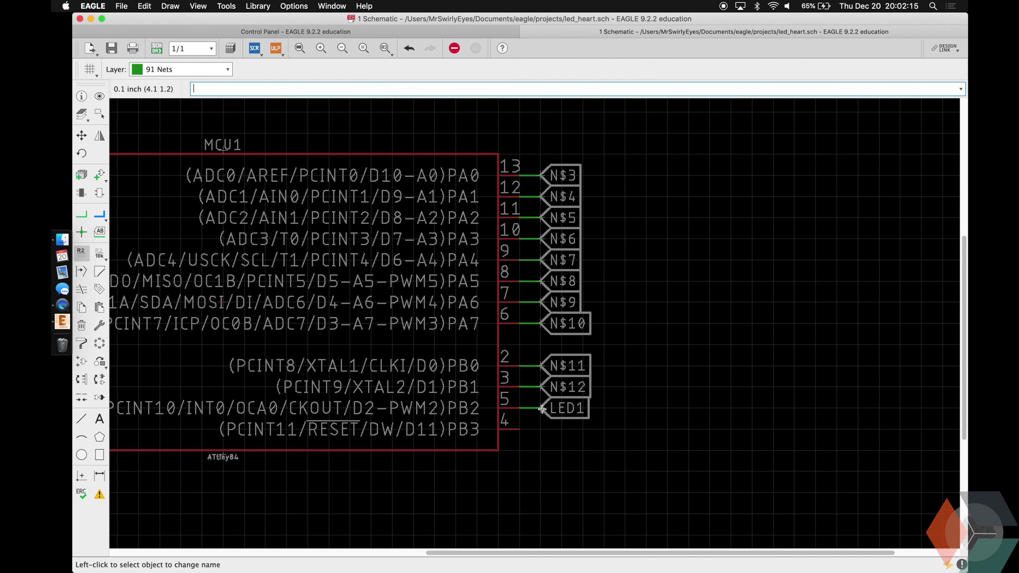
click(543, 173)
click(542, 174)
Step: Name the nets on PA1, PA2 and PA3 LED7, LED3 and LED5
text(name LED)
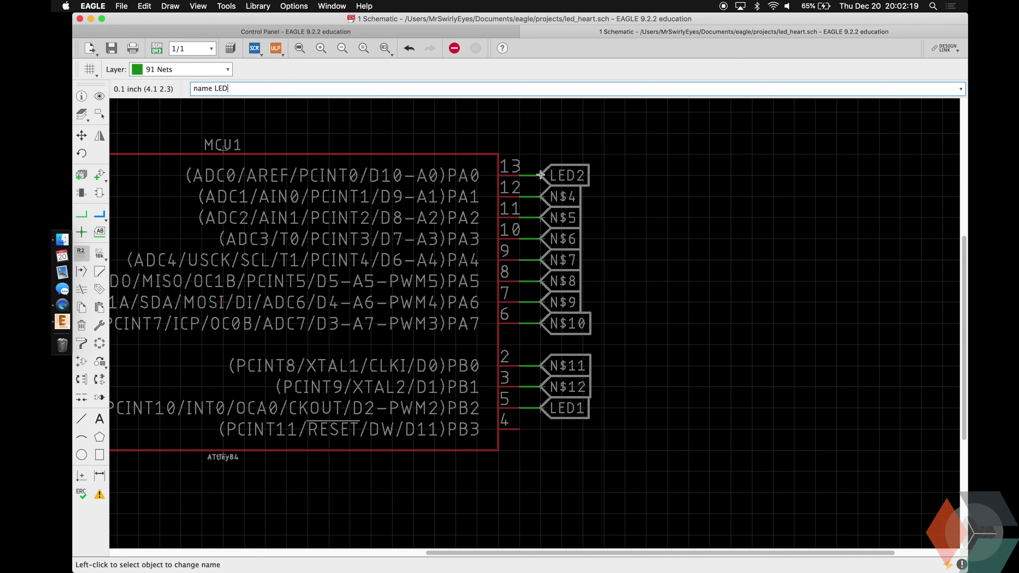
click(540, 197)
key(BackSpace)
text(3)
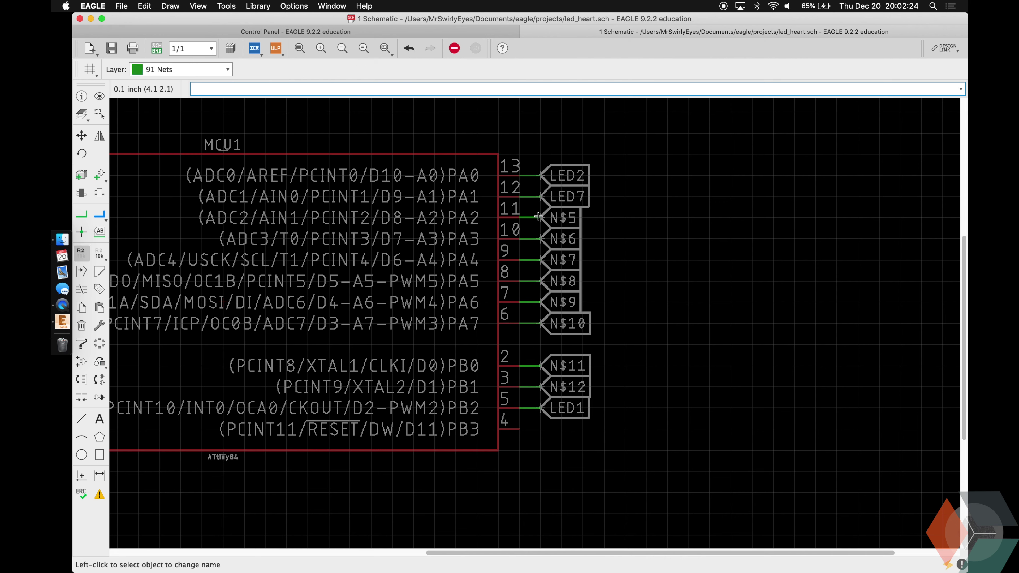
click(538, 216)
text(5)
click(539, 239)
Step: Name the net on PA4 LED6 and the net on PA5 LED4
key(BackSpace)
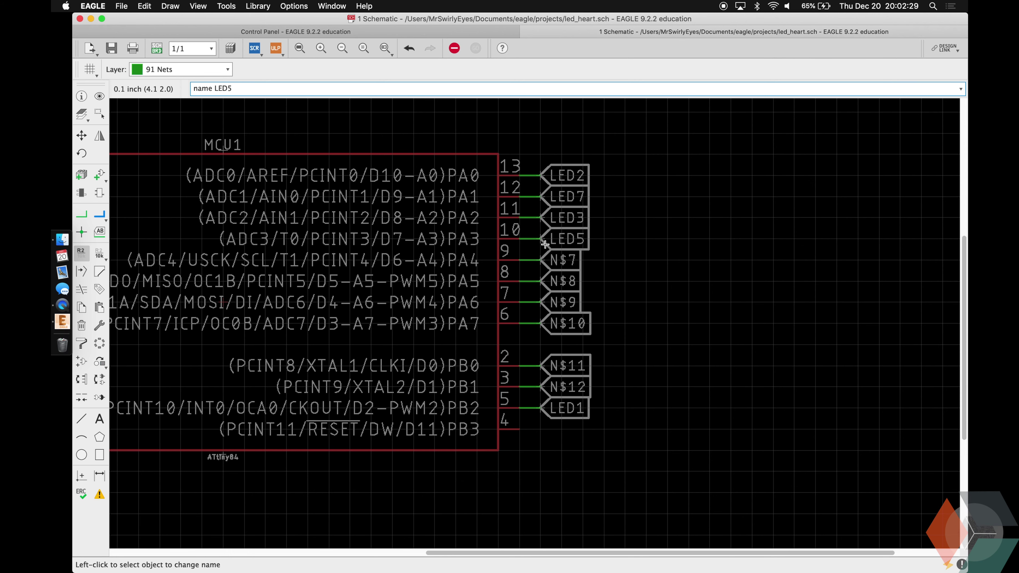
text(6)
click(540, 261)
key(BackSpace)
text(4)
key(Return)
click(540, 282)
Step: Name the net on PA6 LED10 and the net on PA7 LED9
key(Up)
key(BackSpace)
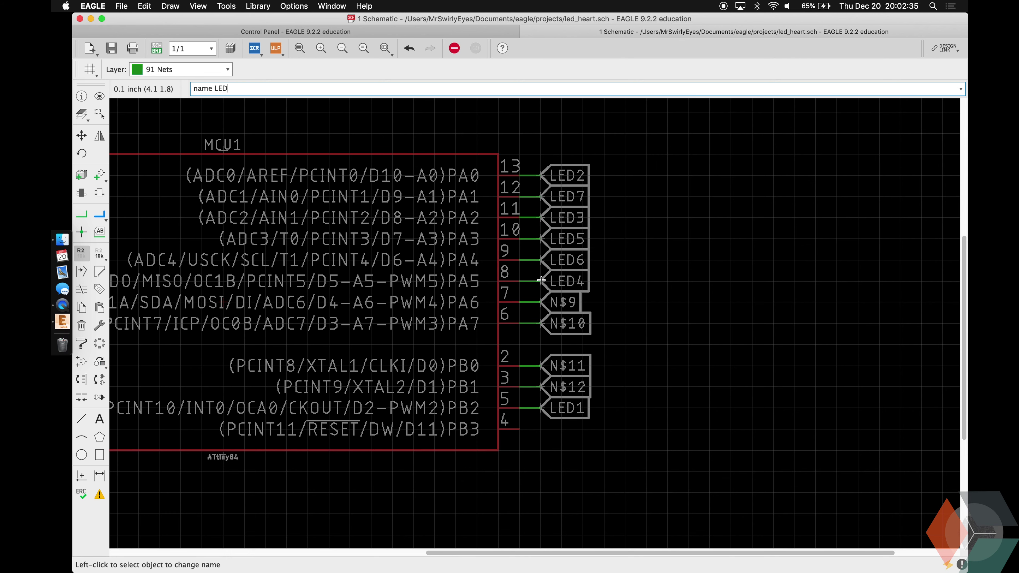
text(10)
key(Return)
double_click(541, 304)
click(540, 323)
click(540, 323)
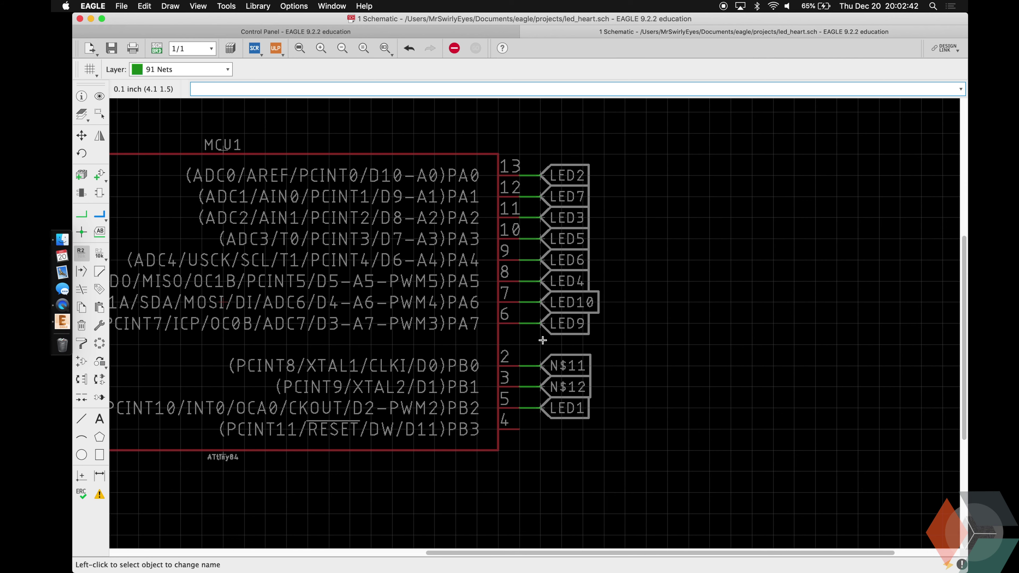
Step: Delete the label and net stub on pin PB0
text(delete)
key(Return)
click(540, 365)
click(540, 364)
click(540, 365)
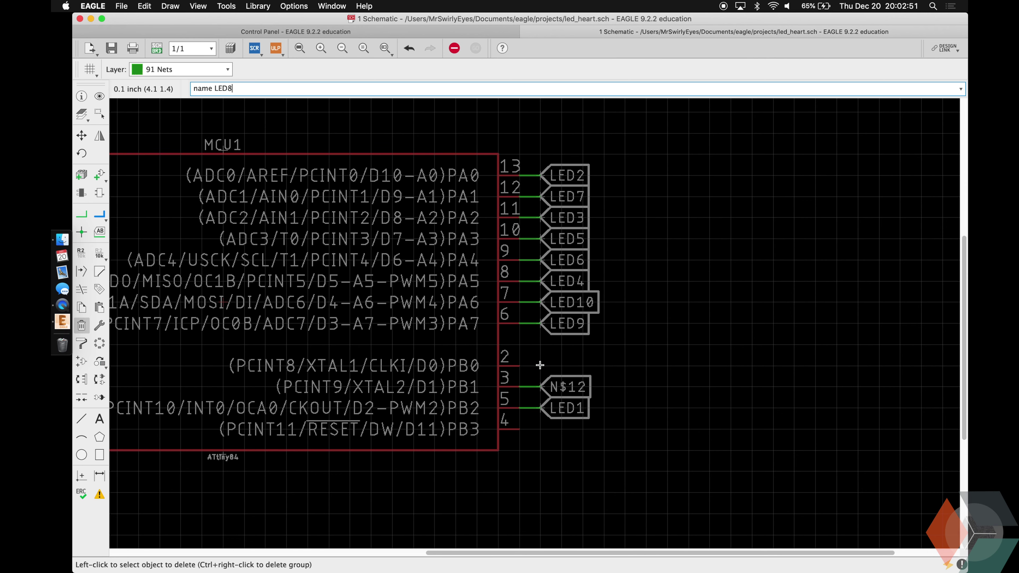
Step: Name the net on PB1 LED8 and save the schematic
key(Return)
click(540, 384)
key(super+s)
click(82, 135)
Step: Draw a rectangular frame around the whole circuit with shortdash lines on layer 97 Info
click(300, 48)
scroll(421, 248, down, 3)
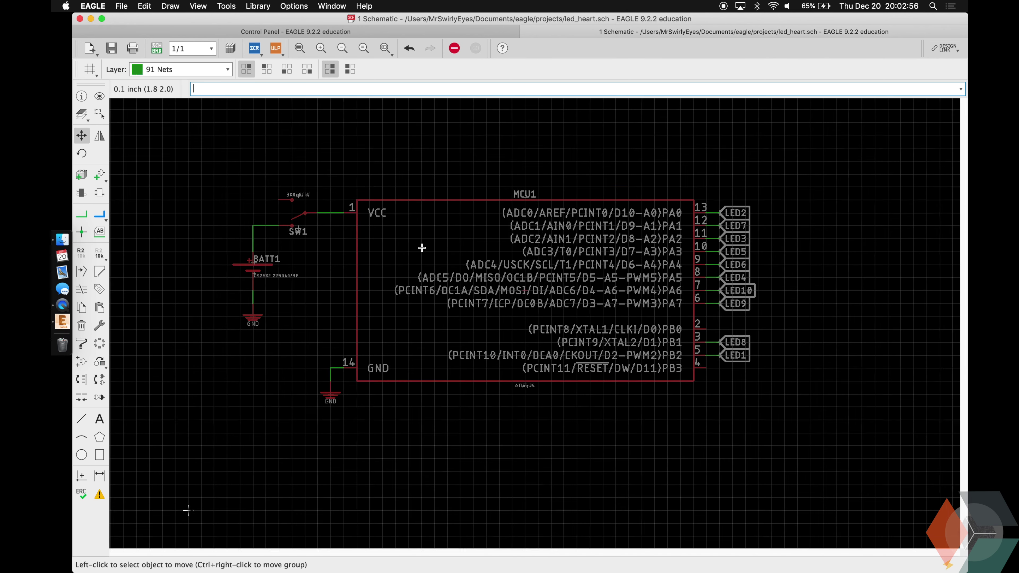
click(81, 418)
click(392, 70)
click(399, 94)
click(175, 69)
click(177, 135)
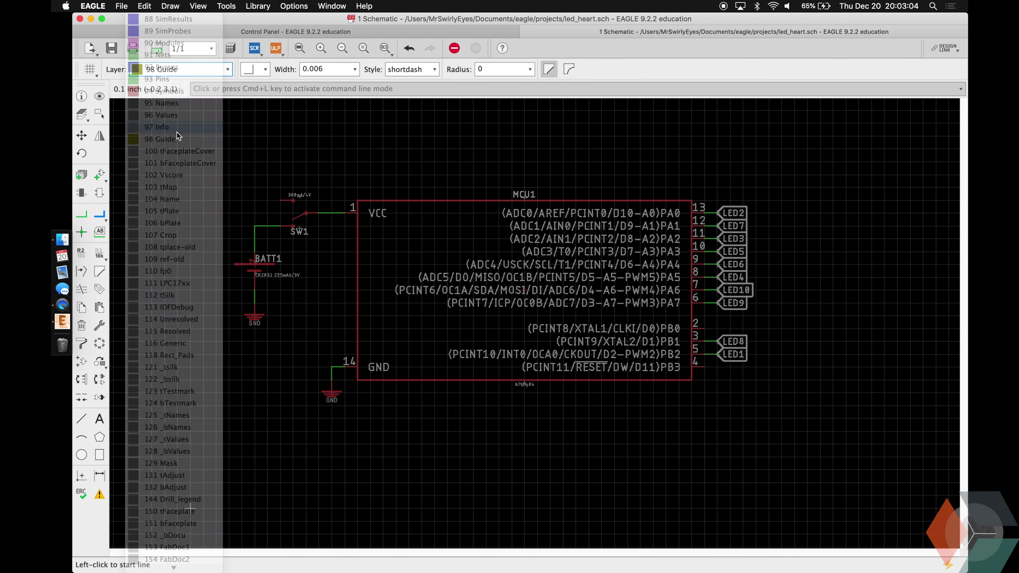
click(203, 176)
click(783, 417)
click(207, 176)
text(move)
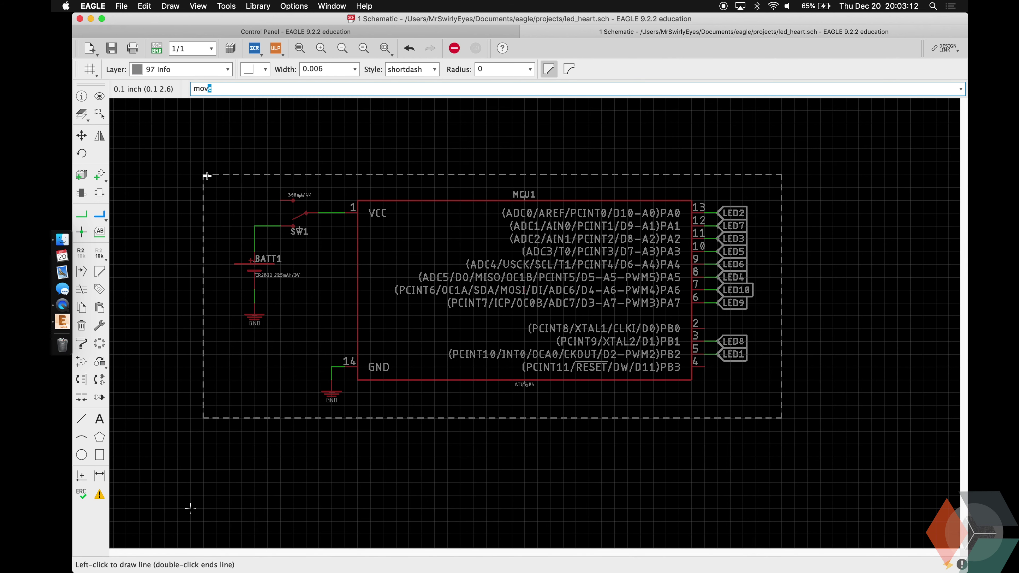
Step: Enlarge the dashed frame by moving its lower edge down and its upper edge up by 0.1 inch each
key(Return)
click(533, 417)
click(534, 431)
click(505, 172)
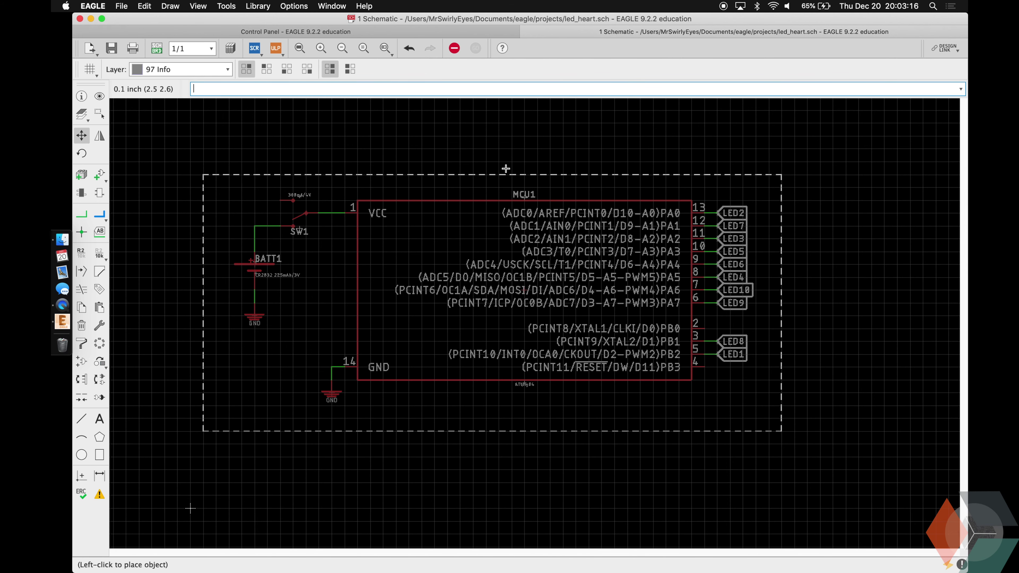
click(506, 168)
click(506, 178)
click(506, 165)
Step: Add the large heading text ATTINY84 centred above the dashed frame and save the schematic
text(t)
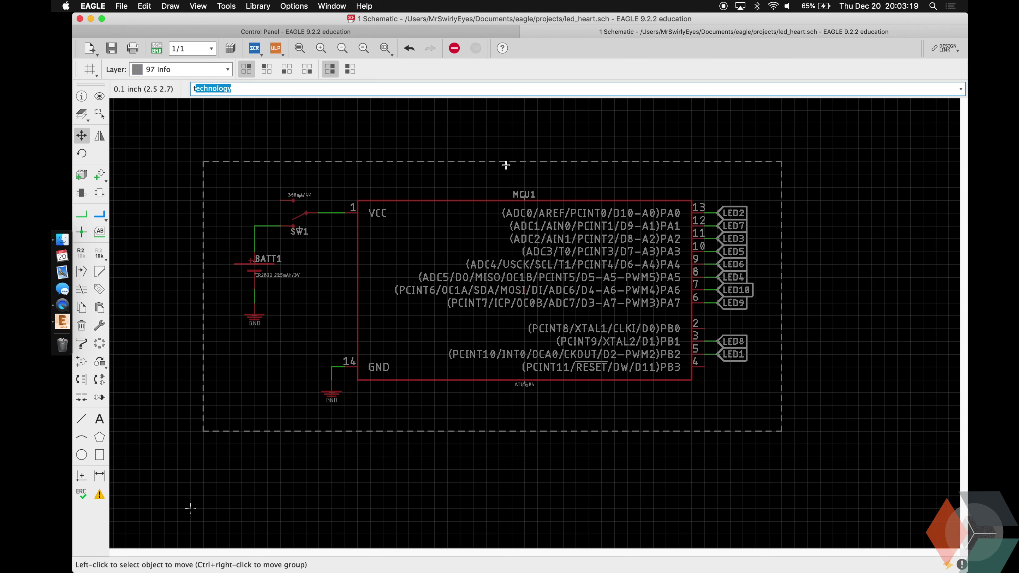
text(ext ATTINY84)
key(Return)
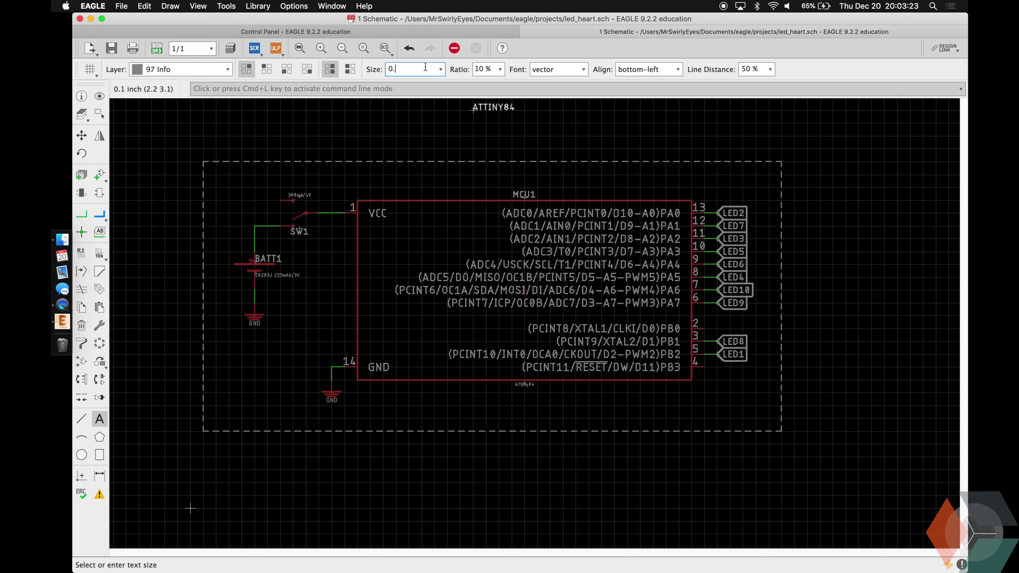
click(637, 68)
click(631, 83)
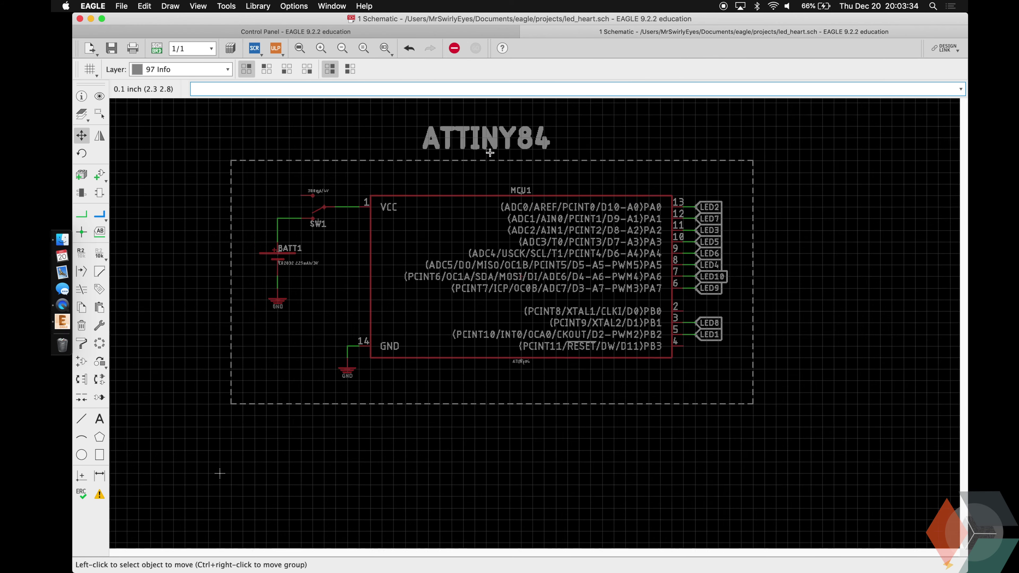
scroll(489, 152, down, 1)
key(super+s)
Step: Search the libraries for LED* and choose the part LED_PTH_T_1_3/4_5MM_BLUE for placement
click(299, 48)
scroll(550, 300, down, 5)
scroll(876, 285, up, 5)
text(add LED*)
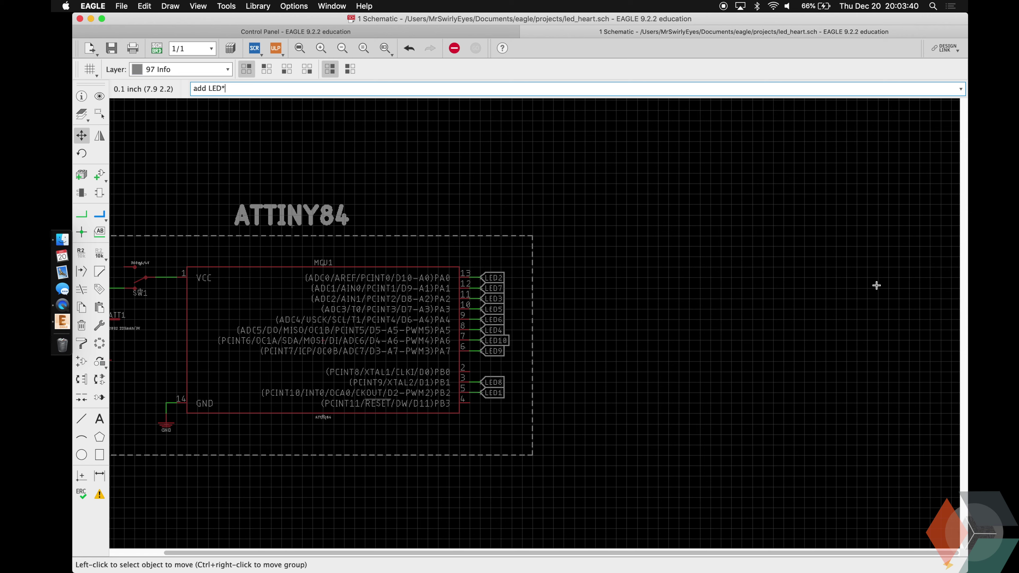
key(Return)
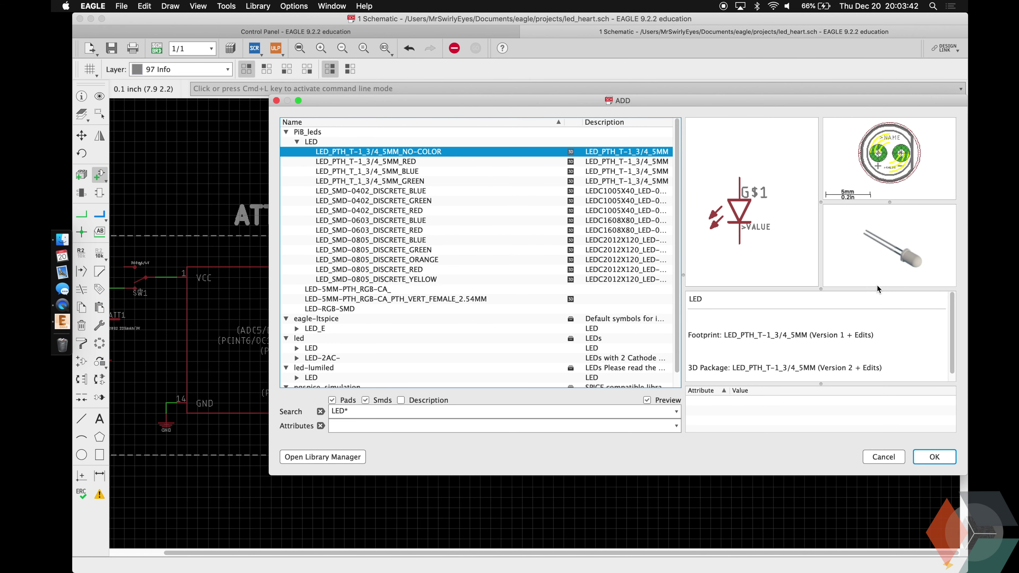
key(Down)
key(Down)
key(Down)
key(Up)
key(Up)
key(Up)
key(Down)
key(Down)
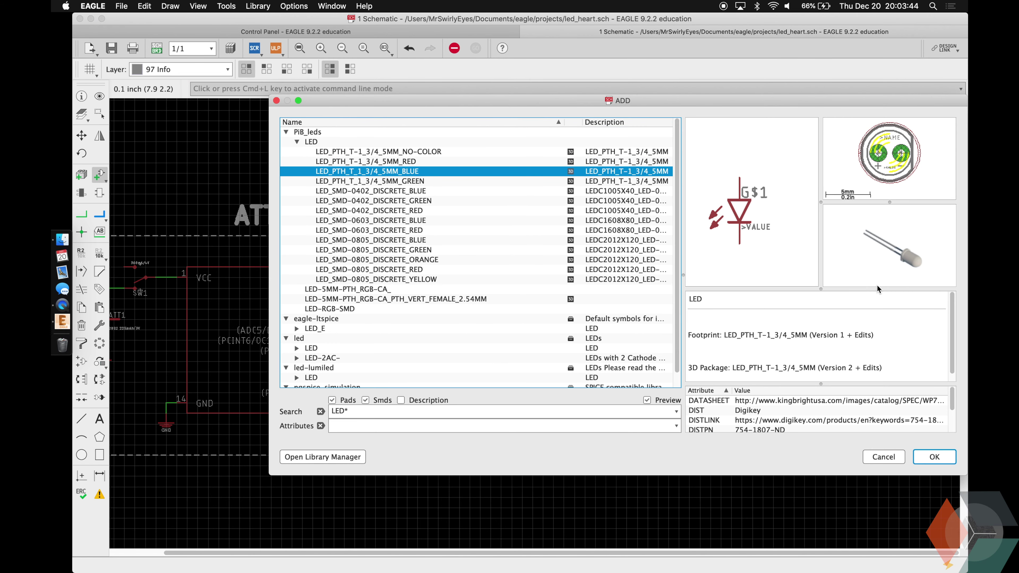
key(Return)
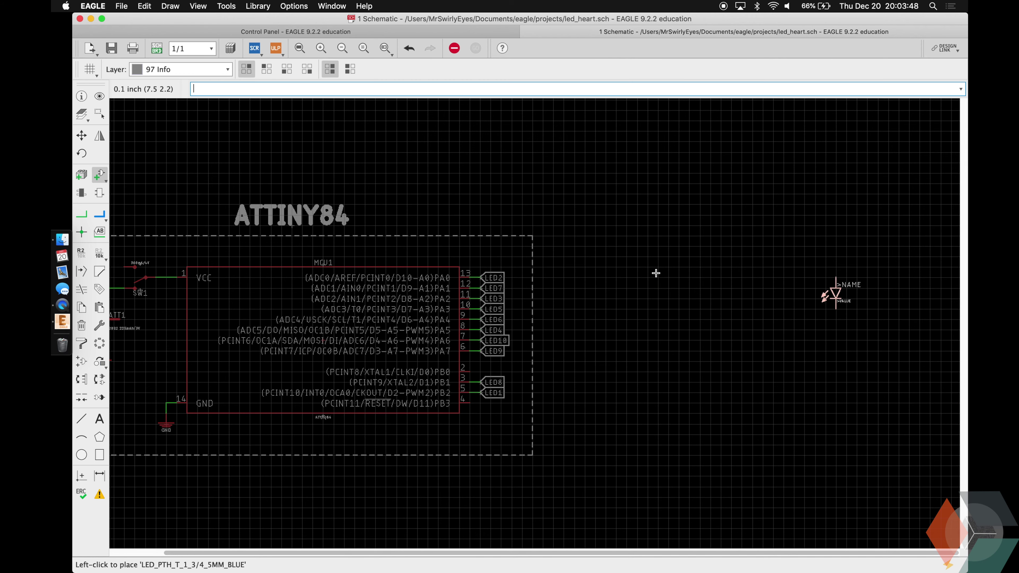
Step: Place the blue LED horizontally beside the ATTINY84 frame and put a 10KΩ_PTH-204/7_1/6W-5% resistor in line with its cathode side
scroll(646, 204, up, 2)
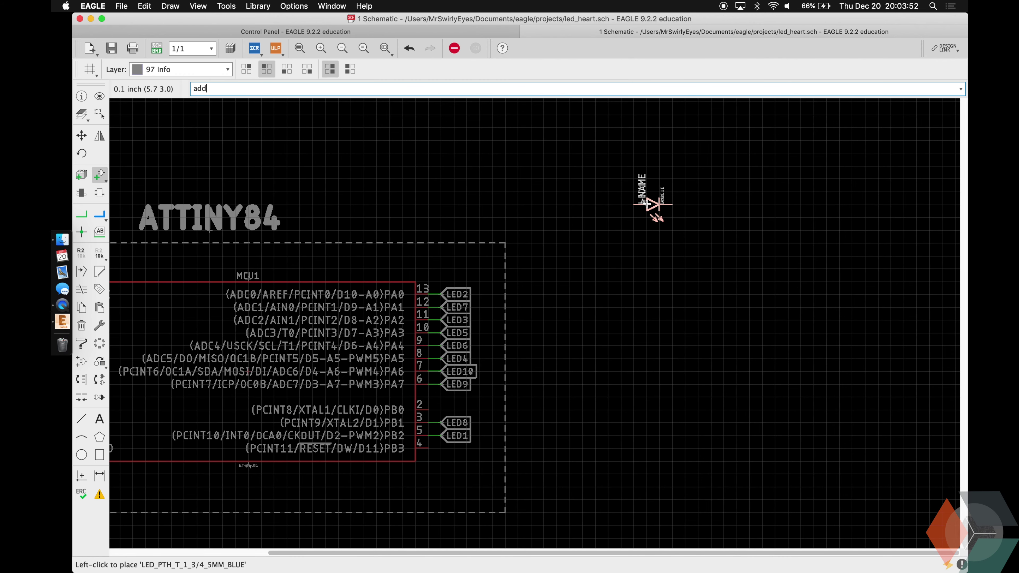
key(Return)
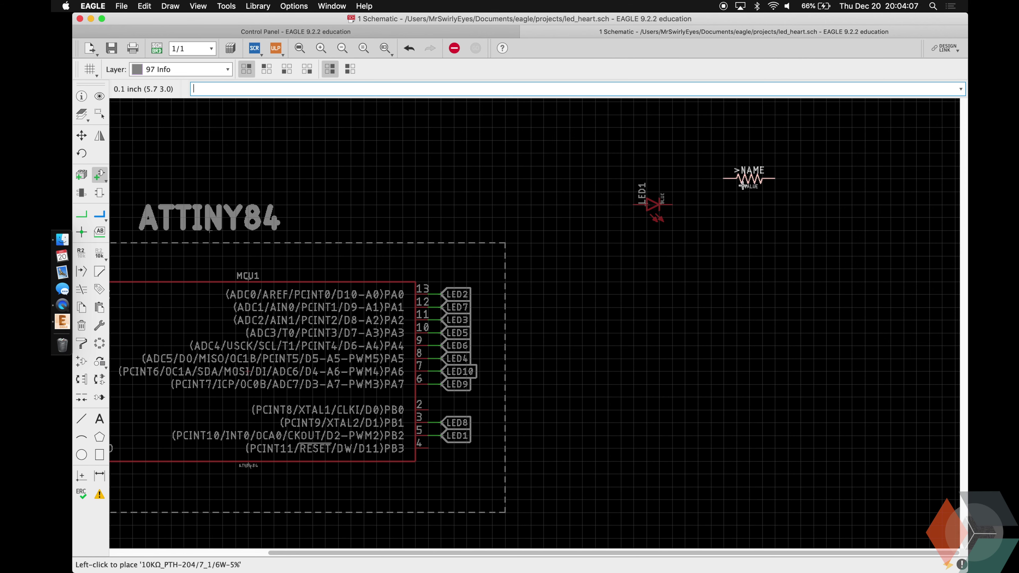
click(710, 205)
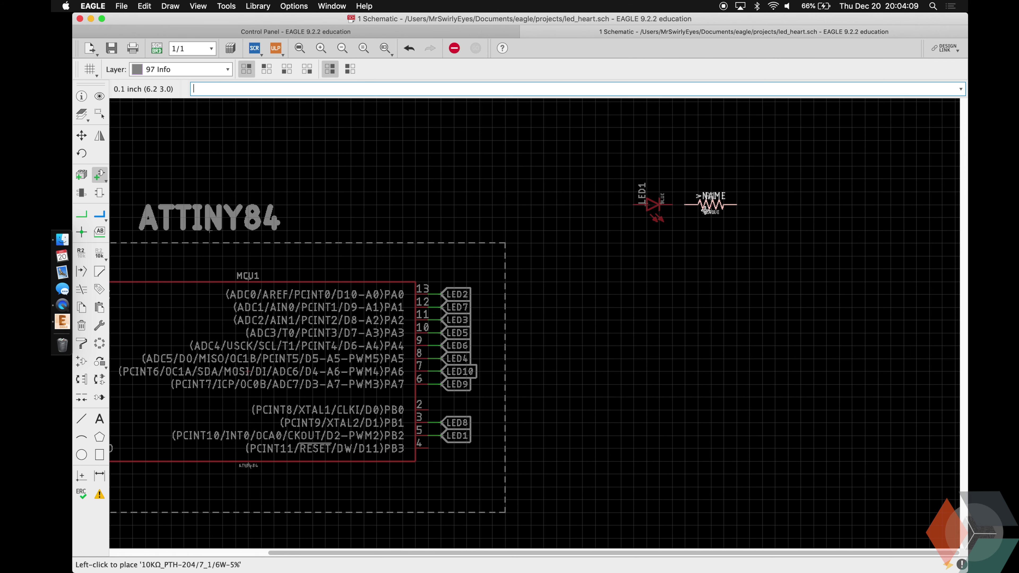
Step: Set the line style to continuous and draw nets linking LED1 to R1 and extending from the resistor's free end
text(change style contin)
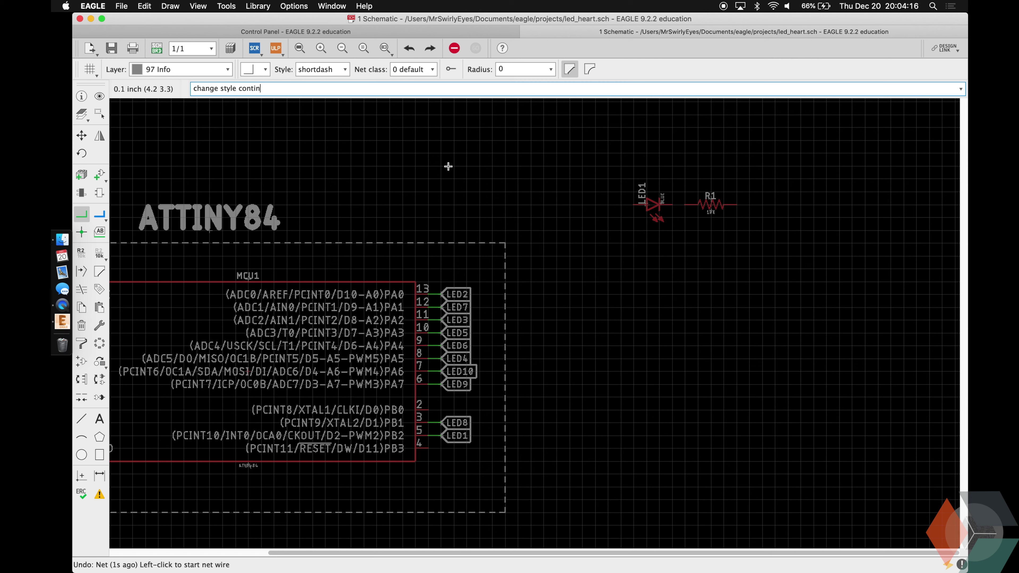
text(s)
key(Return)
text(net)
key(Return)
click(751, 205)
click(737, 205)
click(684, 205)
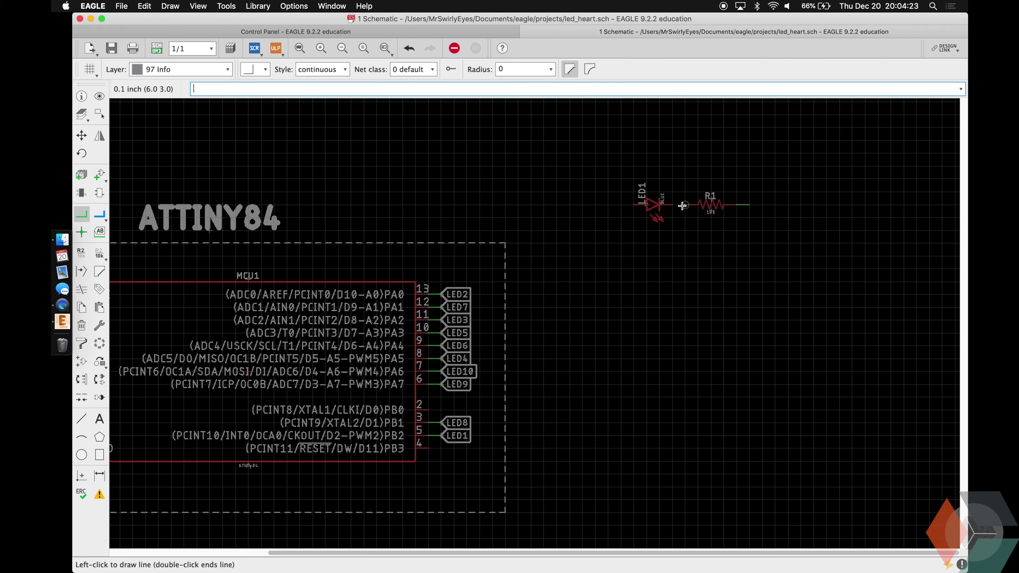
click(673, 205)
Step: Attach a net label with size 0.05 and ratio 10 % to the free net end at LED1
key(Return)
click(629, 205)
click(450, 69)
key(BackSpace)
text(05)
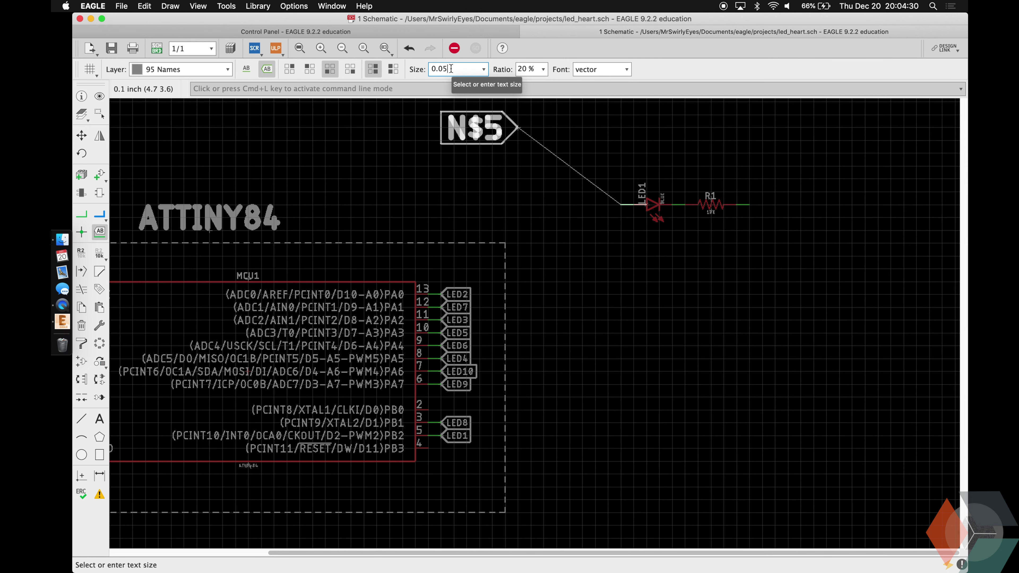
key(Return)
double_click(523, 69)
text(10)
click(615, 205)
Step: Name the labelled net at the LED's input side LED1
text(name LE)
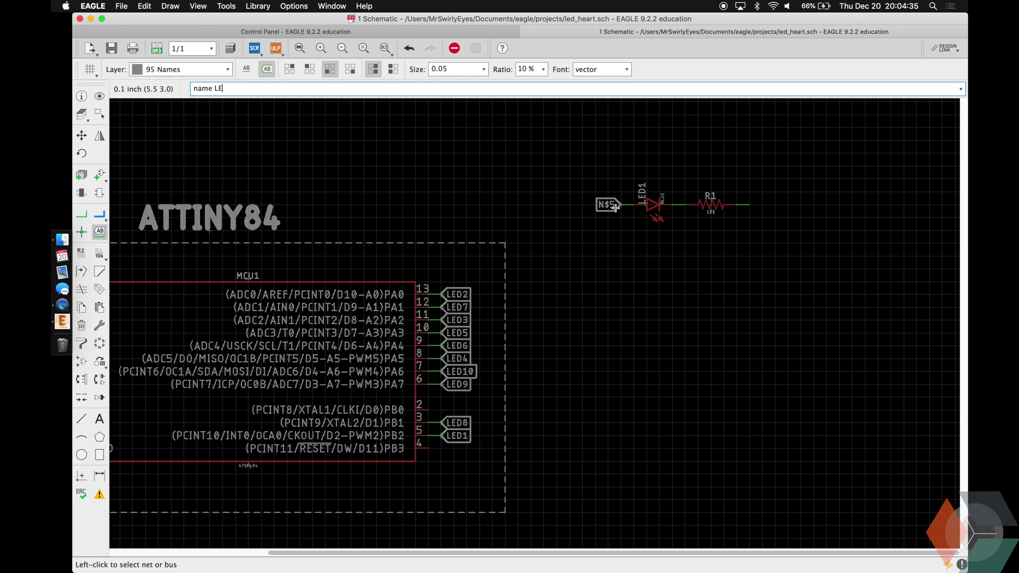
text(D1)
key(Return)
click(612, 205)
Step: Paste nine copies of the labelled LED and resistor row in an evenly spaced column beneath the original
text(paste)
key(Return)
click(675, 243)
text(paste)
click(675, 282)
text(paste)
click(673, 323)
text(past)
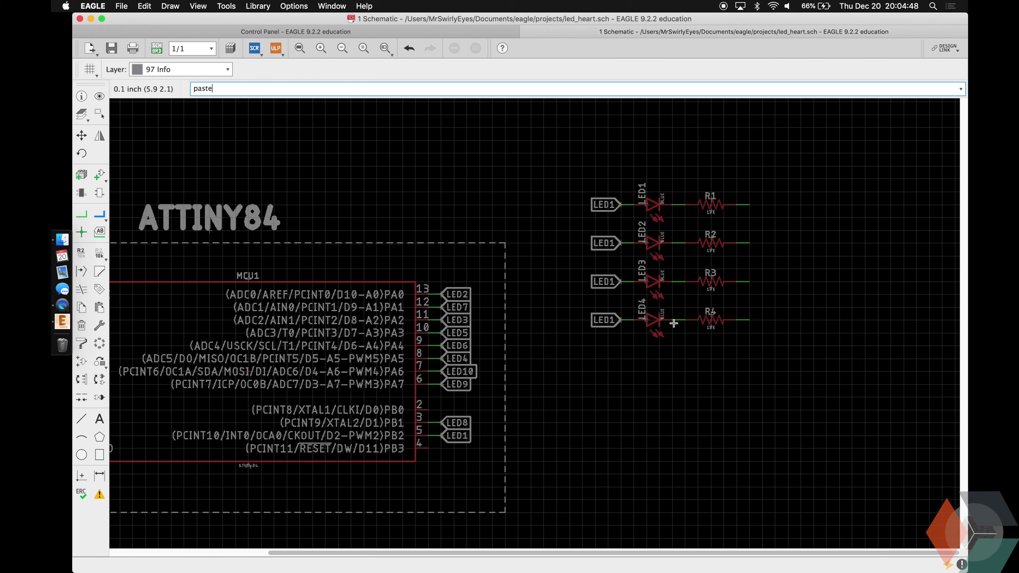
key(super+v)
click(673, 362)
key(super+v)
click(674, 400)
key(super+v)
click(673, 438)
key(super+v)
click(669, 470)
text(paste)
click(675, 515)
text(paste)
scroll(671, 481, down, 3)
click(667, 529)
Step: Group all ten LED and resistor rows and move them up beside the ATTINY84 circuit
text(group)
drag(584, 175, 762, 540)
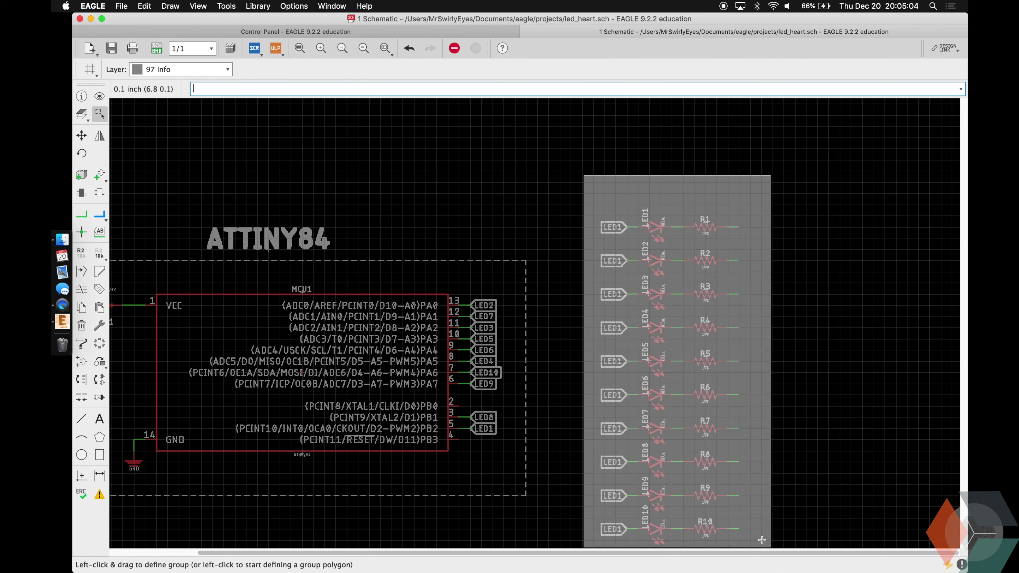
text(move)
key(Return)
right_click(762, 540)
click(768, 546)
click(754, 462)
Step: Add a GND symbol directly below the free net end of resistor R10
text(net)
key(Return)
text(add)
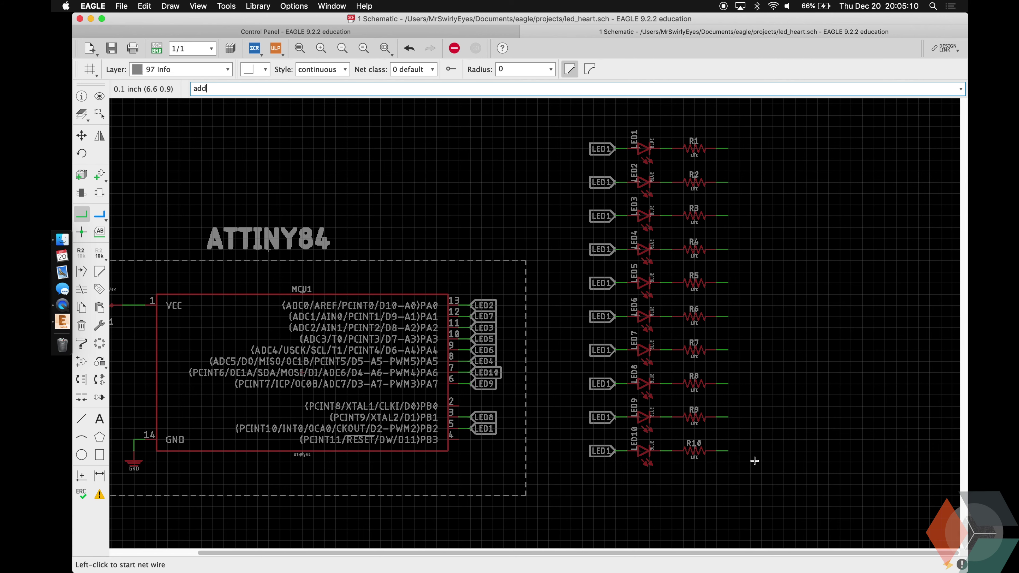
text( GND)
key(Return)
key(Down)
key(Return)
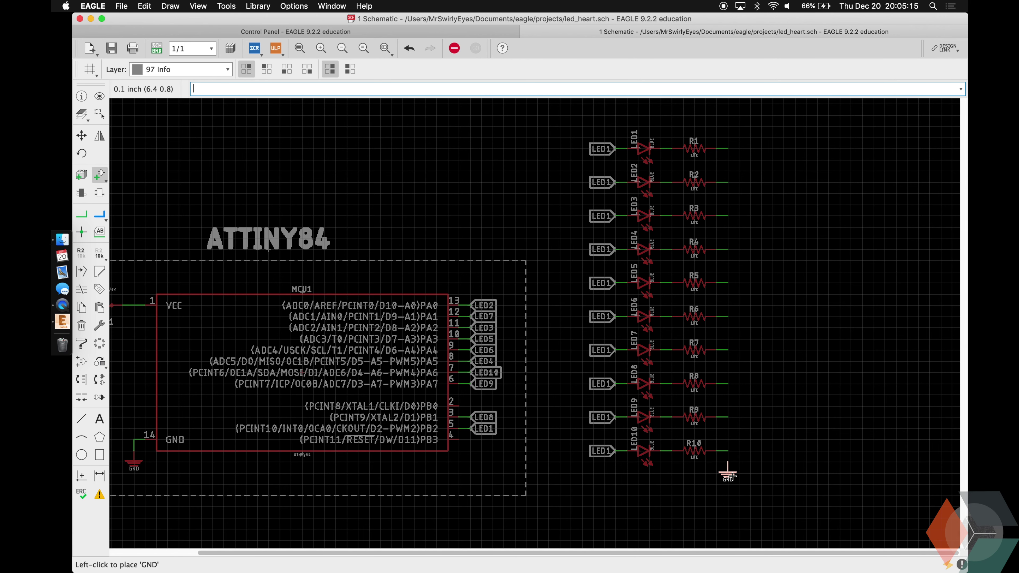
click(728, 475)
Step: Draw a vertical net from the GND symbol that joins the free ends of resistors R10 through R1
click(728, 462)
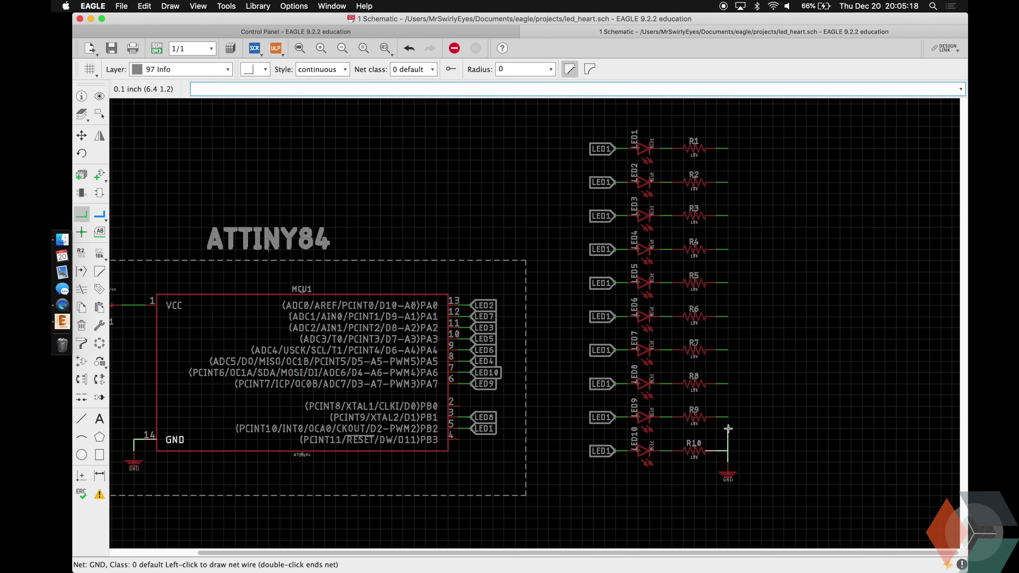
click(728, 417)
key(Return)
click(728, 316)
key(Return)
click(728, 283)
key(Return)
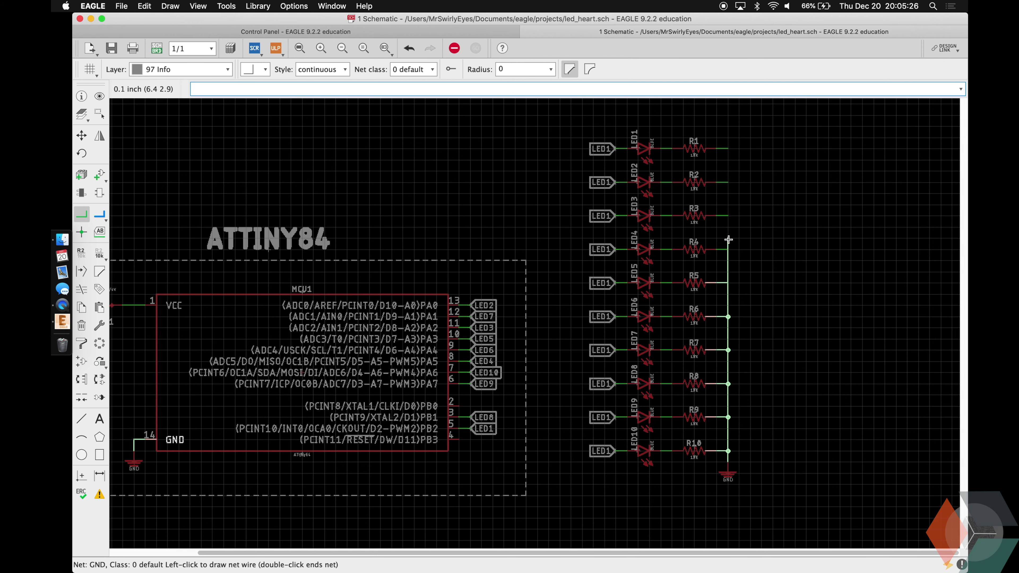
click(728, 216)
key(Return)
click(728, 183)
key(Return)
click(728, 149)
key(Return)
Step: Copy lines of the dashed ATTINY84 frame to form the left, bottom and top edges around the LED rows
click(81, 307)
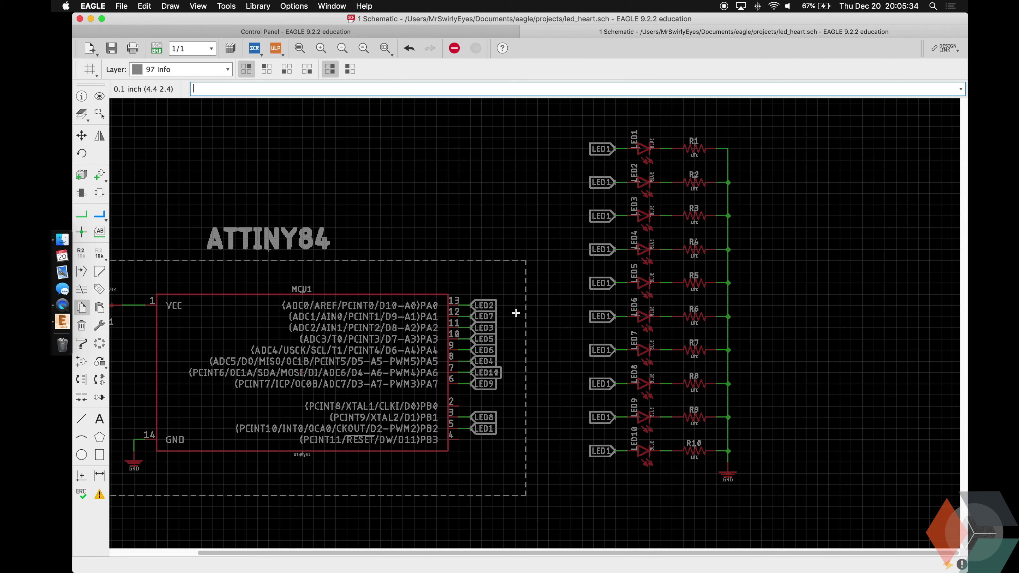
click(525, 317)
click(551, 324)
click(551, 324)
right_click(667, 404)
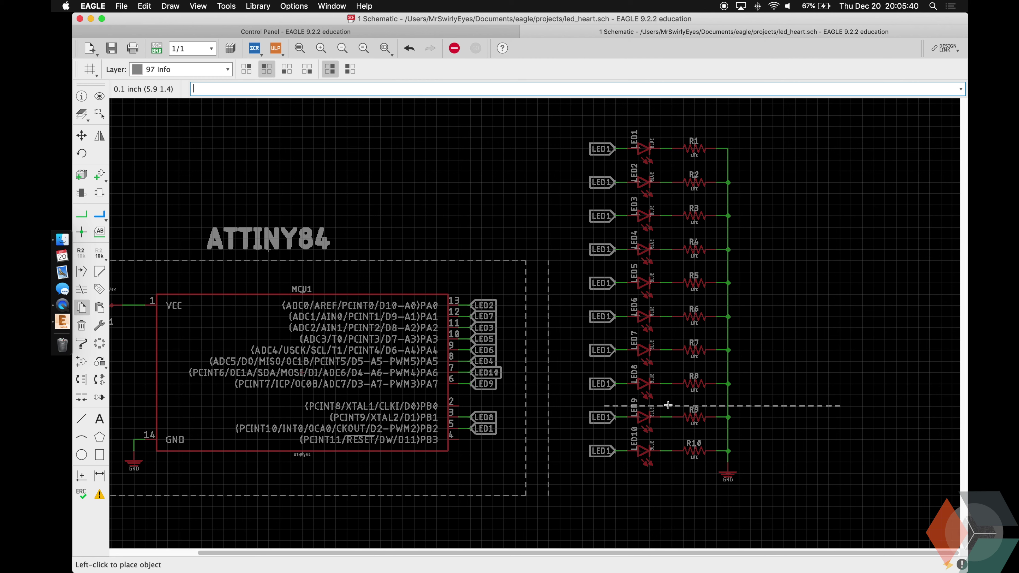
click(617, 496)
click(617, 496)
click(619, 255)
click(620, 256)
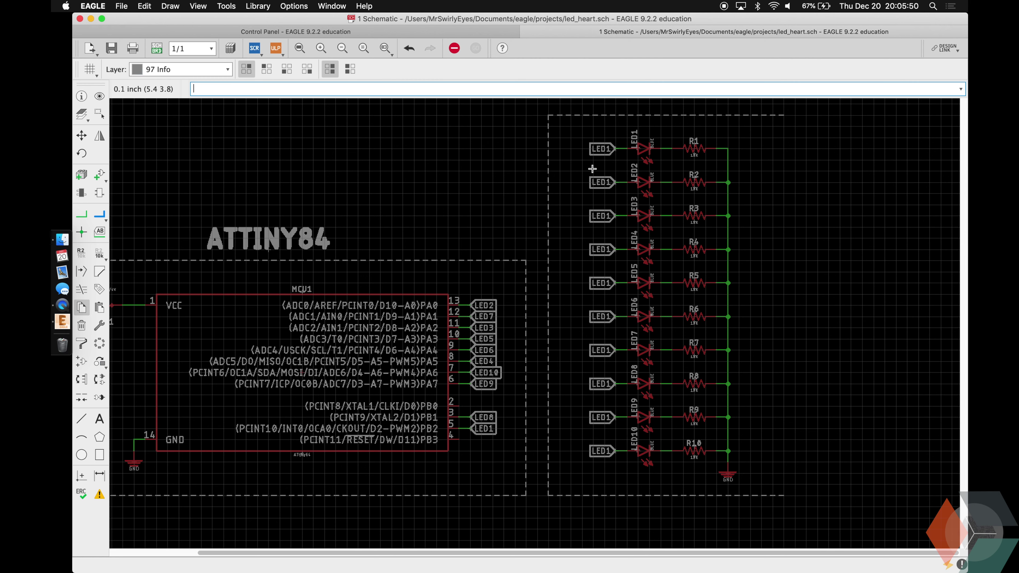
Step: Close the LED frame with a copied right edge and shift its right and left edges inward toward the circuit
click(780, 253)
click(81, 135)
click(780, 255)
click(761, 255)
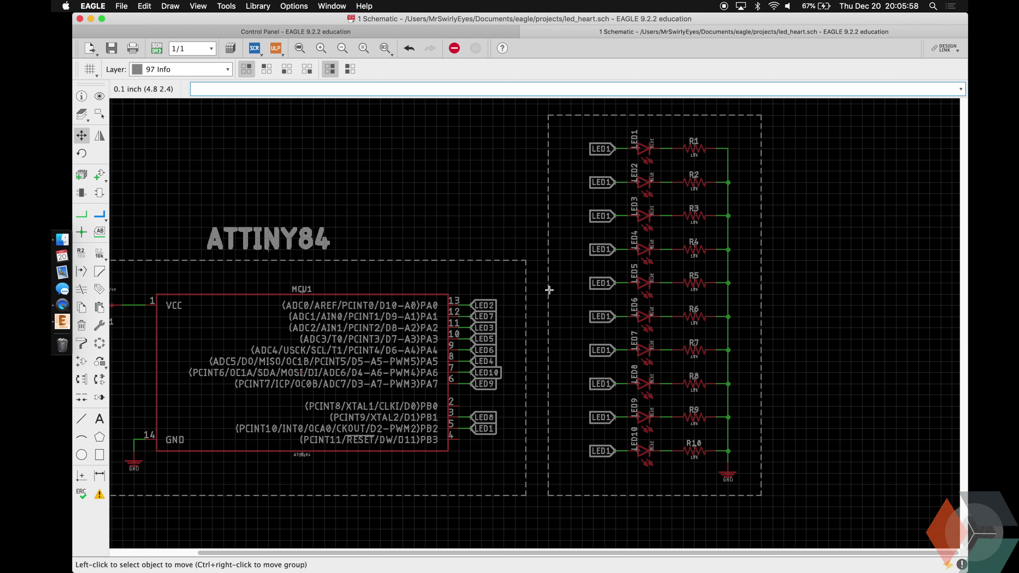
click(548, 290)
click(563, 291)
key(Escape)
Step: Group the LED rows with their frame and move them so the frame's top edge aligns with the ATTINY84 frame
scroll(563, 291, down, 4)
drag(688, 440, 553, 194)
text(move)
key(Return)
scroll(570, 334, up, 3)
right_click(539, 339)
click(562, 347)
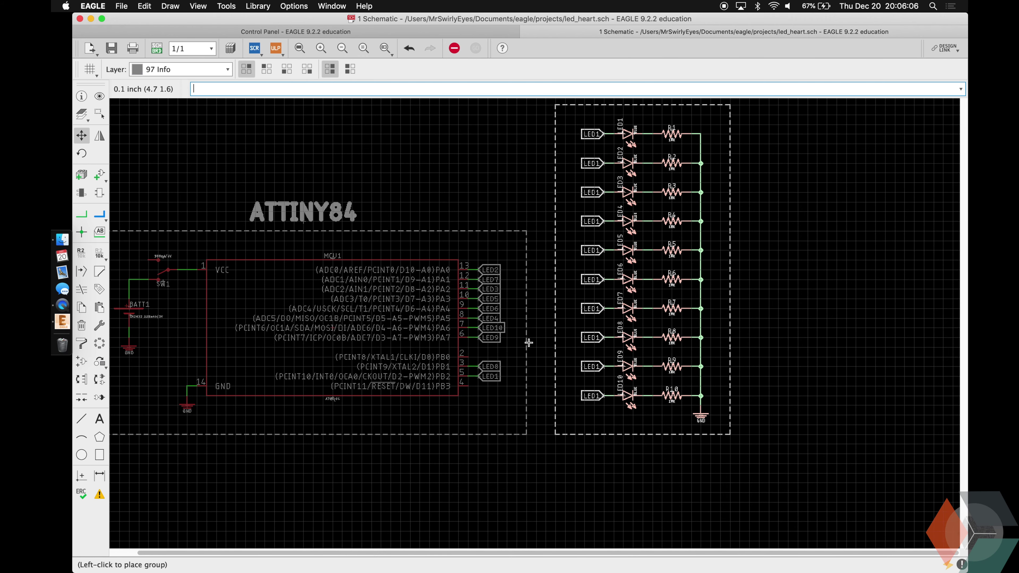
click(521, 464)
Step: Copy the ATTINY84 heading and place the copy centred above the LED frame
text(copy)
key(Return)
click(307, 223)
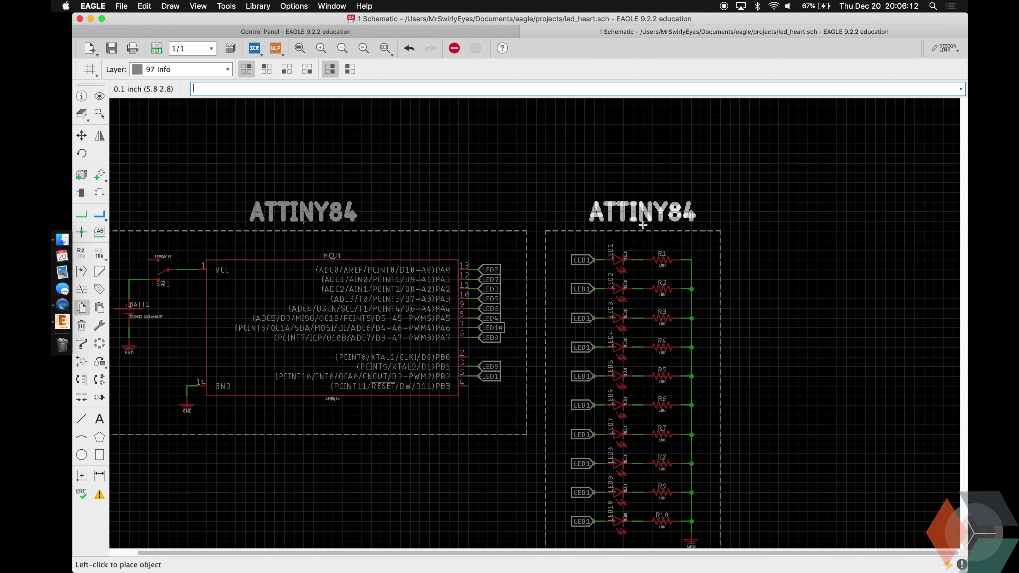
click(637, 225)
Step: Change the text of the copied heading to LED ARRAY
text(info)
key(Return)
click(637, 225)
triple_click(516, 257)
text(LED ARRAY)
key(Return)
Step: Rename the input net of the second LED row to LED2 and that of the third row to LED3
click(299, 48)
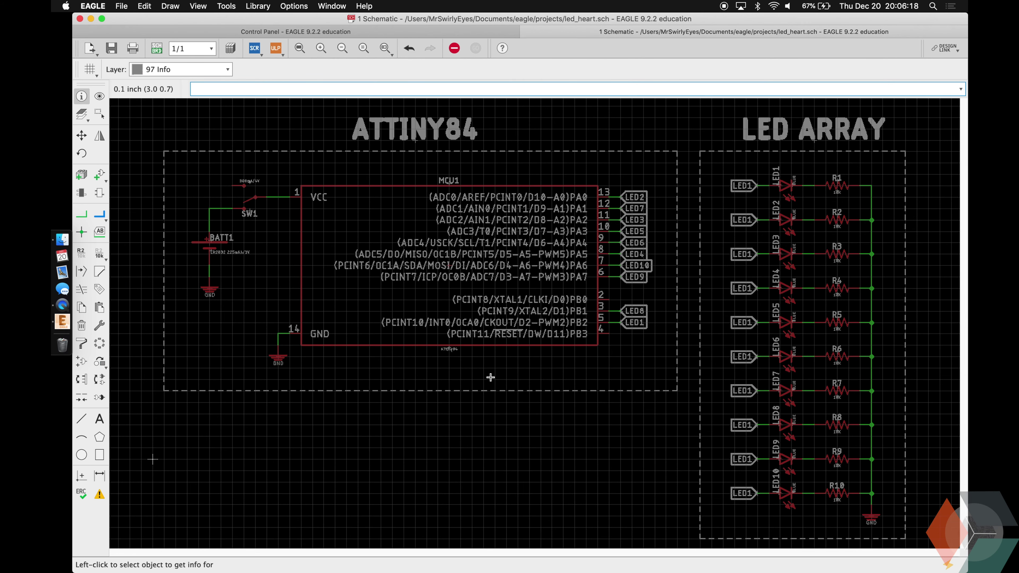
text(name LED2)
key(Return)
click(752, 220)
key(Return)
key(Return)
key(Up)
key(BackSpace)
text(3)
key(Return)
click(754, 256)
Step: Rename the input net of the fourth LED row to LED4
key(BackSpace)
text(4)
key(Return)
click(758, 291)
click(758, 290)
key(Return)
key(Return)
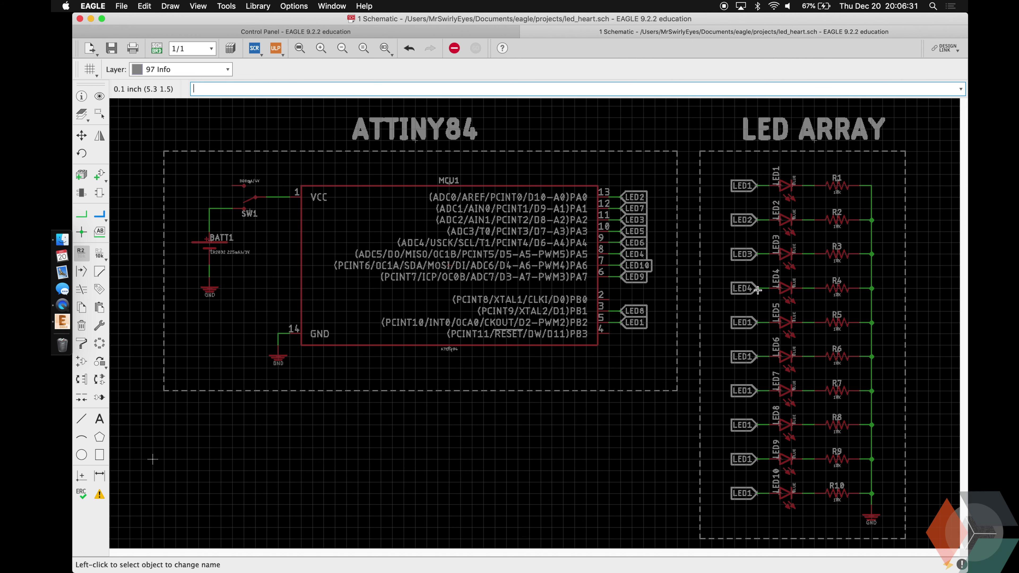
Step: Rename the input net of the fifth LED row to LED5 and accept connecting it to the matching net
click(759, 320)
click(758, 321)
key(Return)
key(Return)
Step: Rename the input net of the sixth LED row to LED6 and that of the seventh row to LED7
key(Up)
key(BackSpace)
text(6)
key(Return)
click(756, 359)
text(LED6)
key(Return)
key(Return)
double_click(756, 394)
key(Return)
key(Return)
Step: Rename the input net of the eighth LED row to LED8, joining it to the microcontroller's matching net
key(Up)
key(BackSpace)
text(8)
key(Return)
click(755, 426)
click(756, 427)
key(Return)
key(Return)
Step: Rename the input net of the ninth LED row to LED9, joining it to the microcontroller's matching net
key(Up)
key(BackSpace)
text(9)
key(Return)
double_click(757, 461)
key(Return)
key(Return)
Step: Rename the input net of the tenth LED row to LED10 and save the schematic
key(Up)
key(BackSpace)
text(10)
key(Return)
click(757, 495)
click(757, 495)
key(Return)
key(Return)
key(super+s)
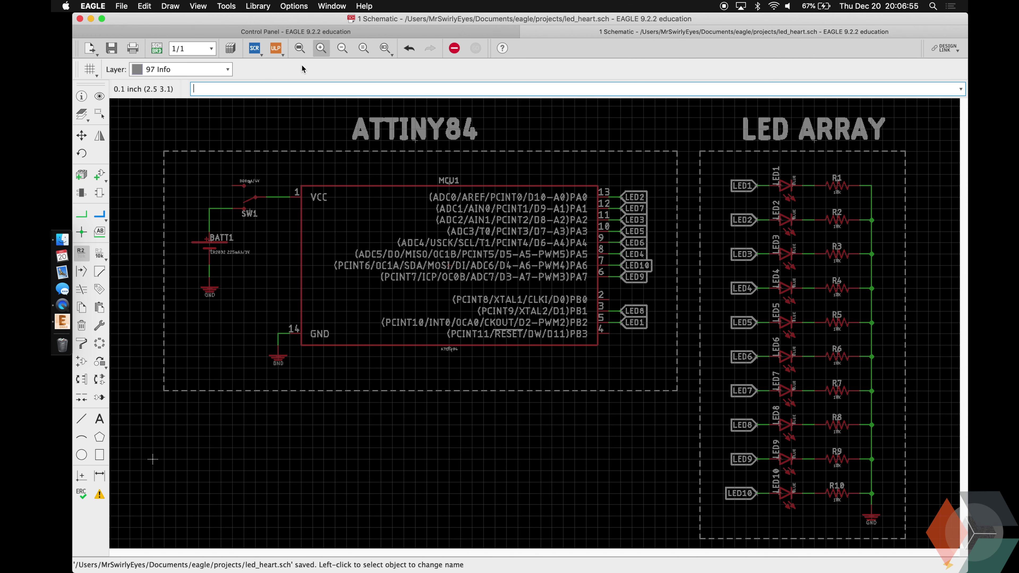
key(super+s)
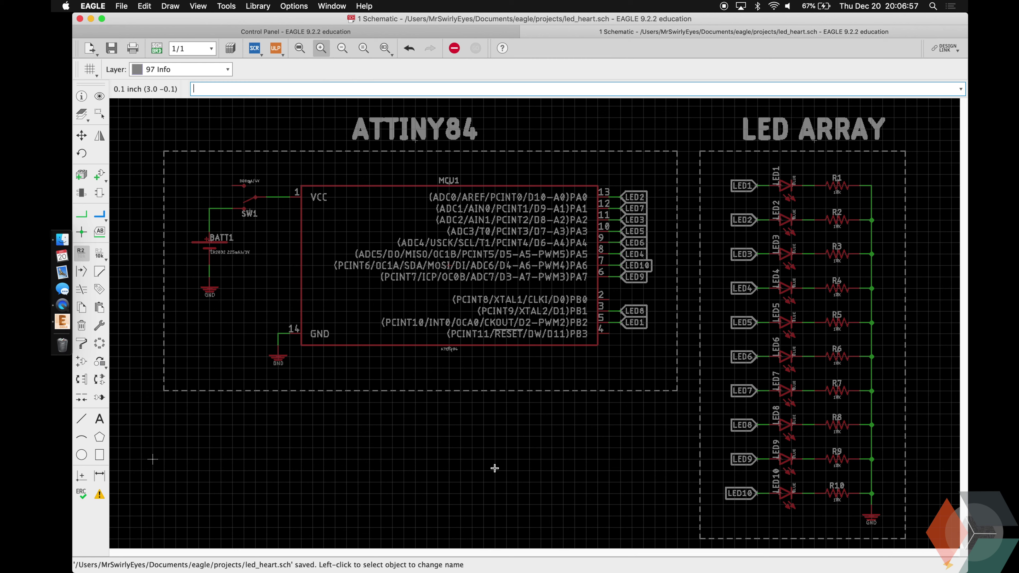